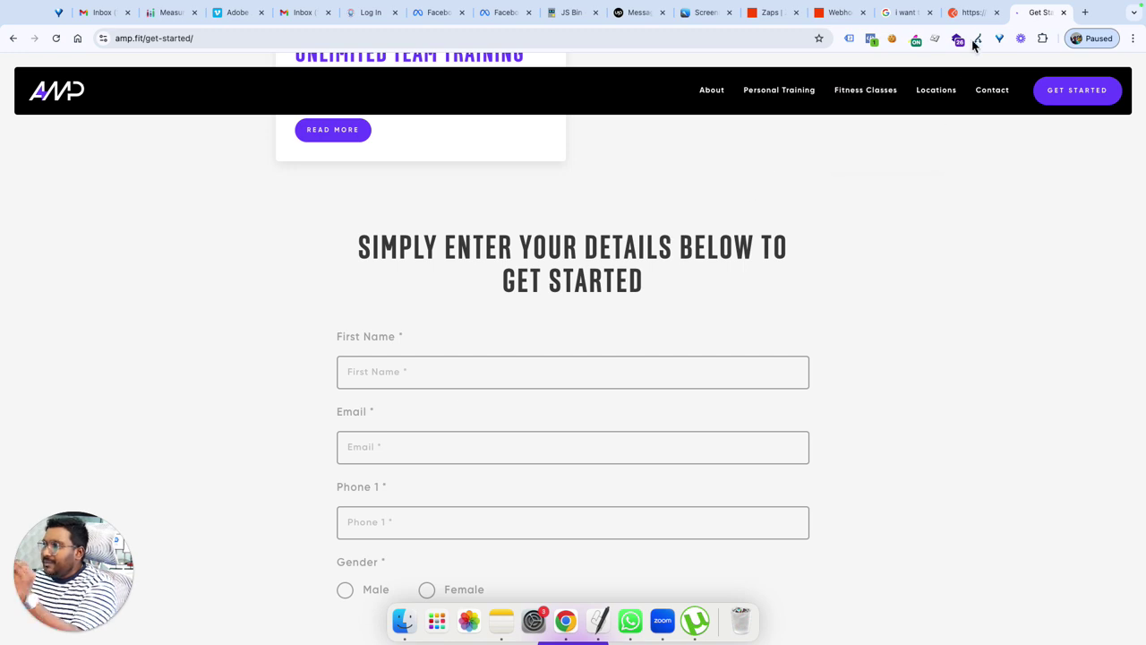
Check the amp.fit _fbp cookie value in EditThisCookie.
left_click(891, 40)
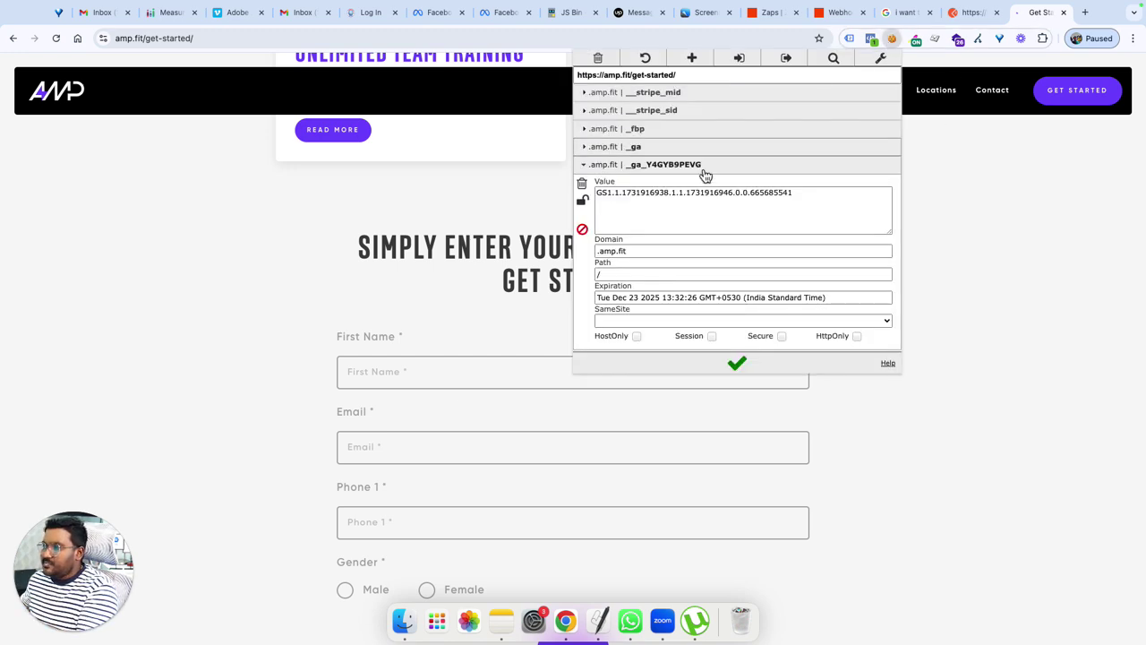
left_click(663, 131)
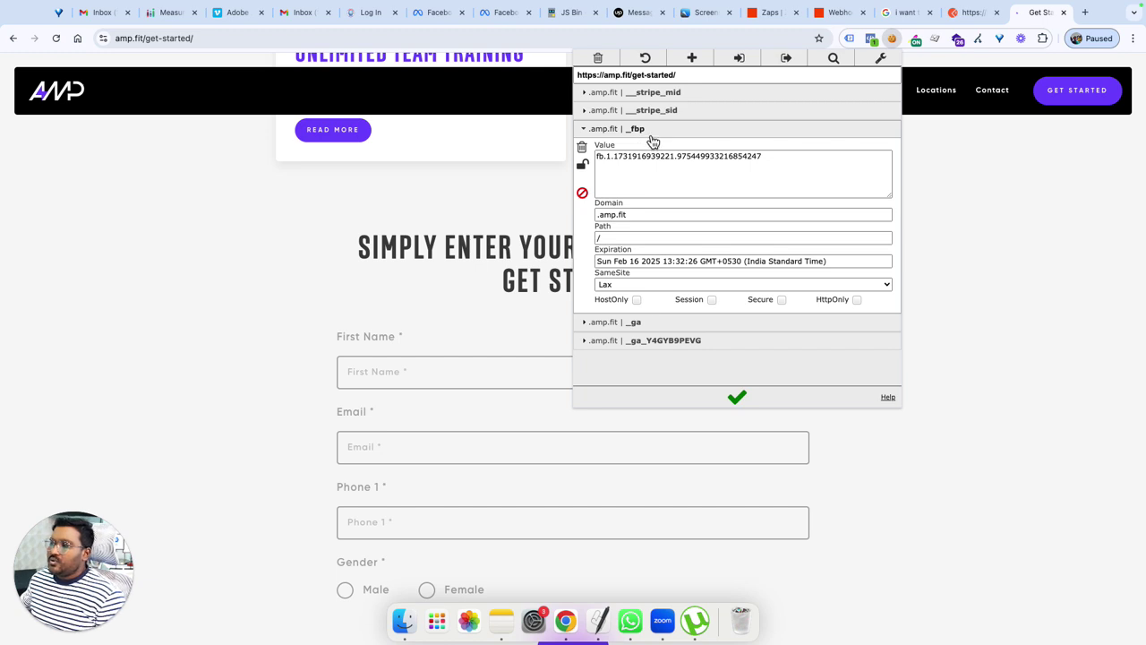
left_click(979, 224)
Reload the page with ?fbclid=adasfdsfsafsad appended to the URL and reopen the cookie list.
left_click(289, 35)
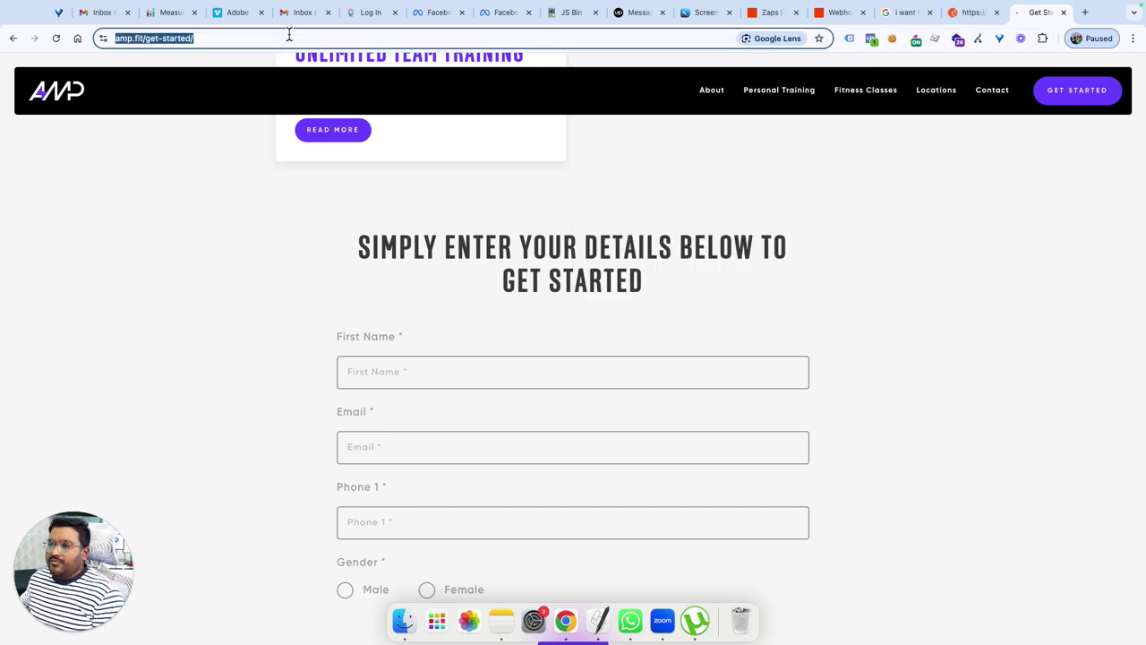
left_click(292, 35)
type("?fbclid")
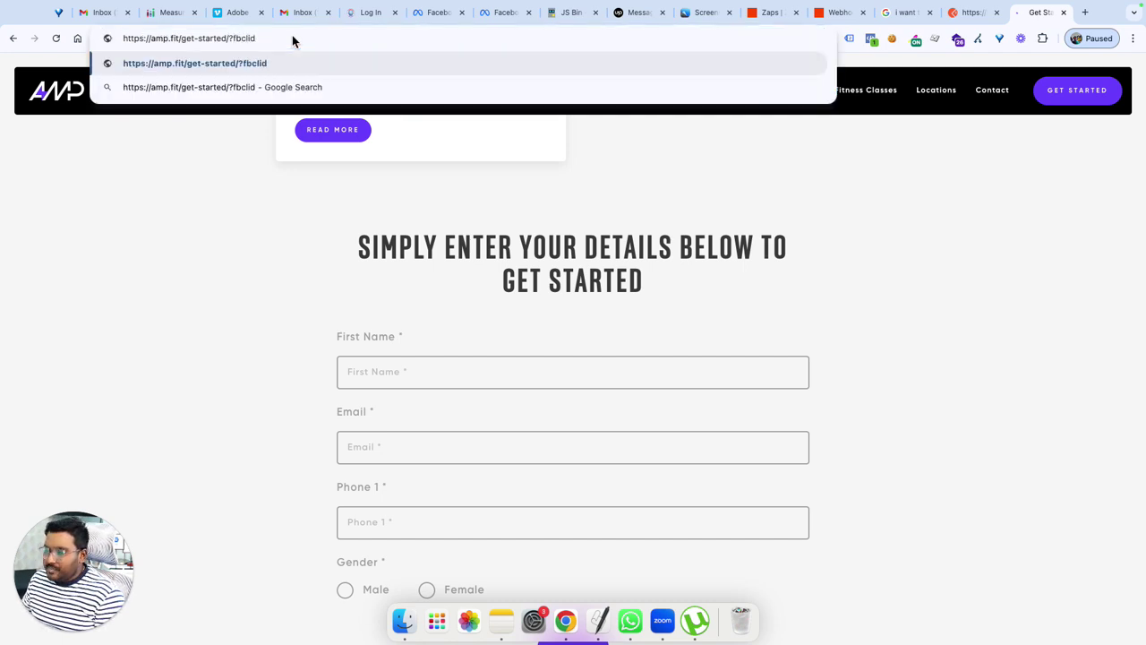
type("=adasfdsfsafsad")
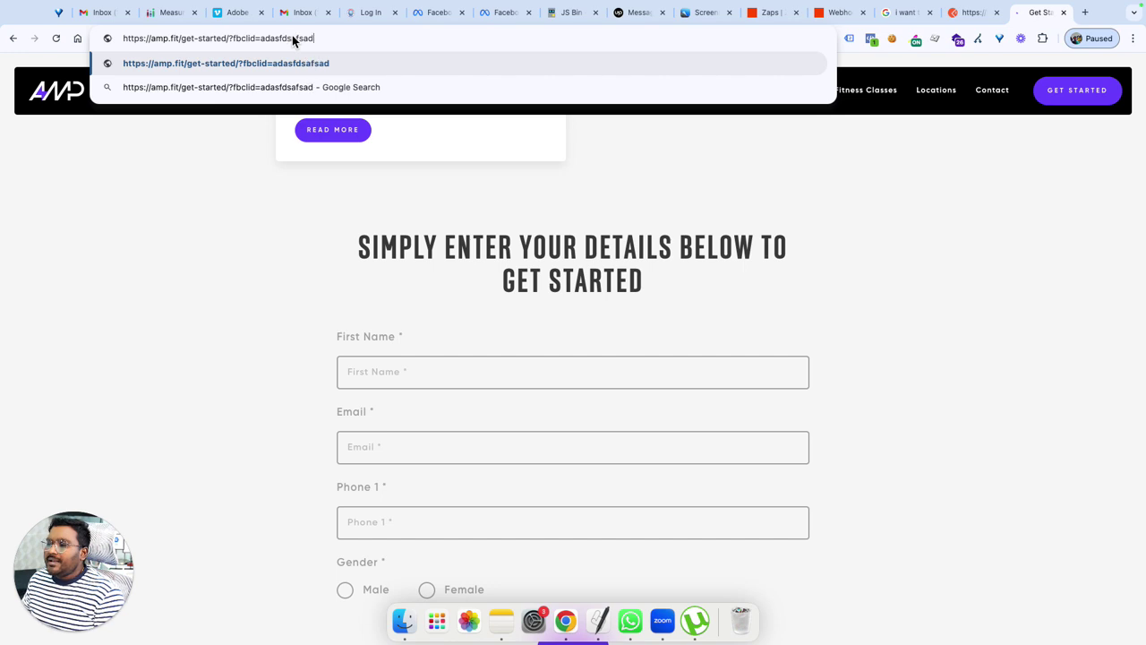
key("Return")
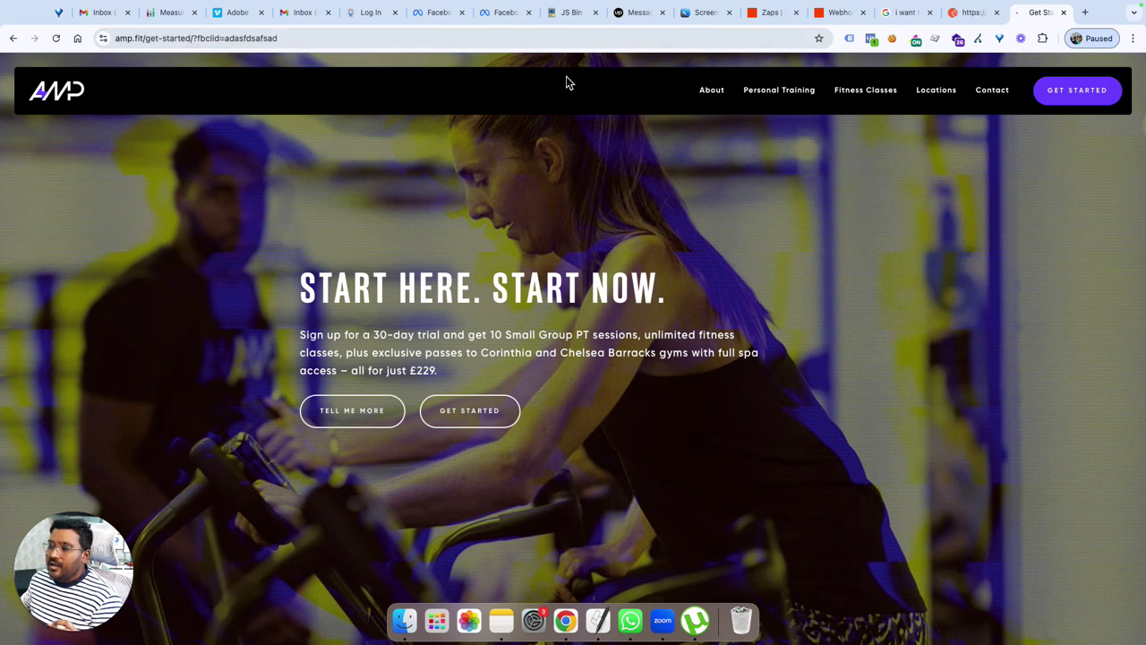
mouse_move(887, 86)
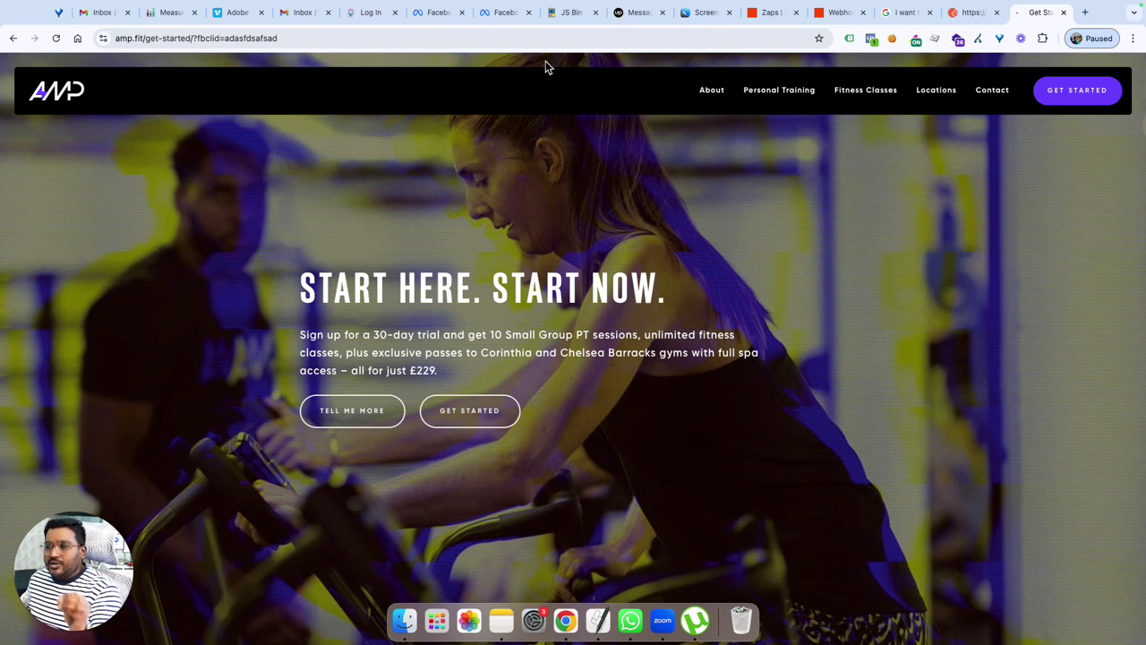
left_click(212, 40)
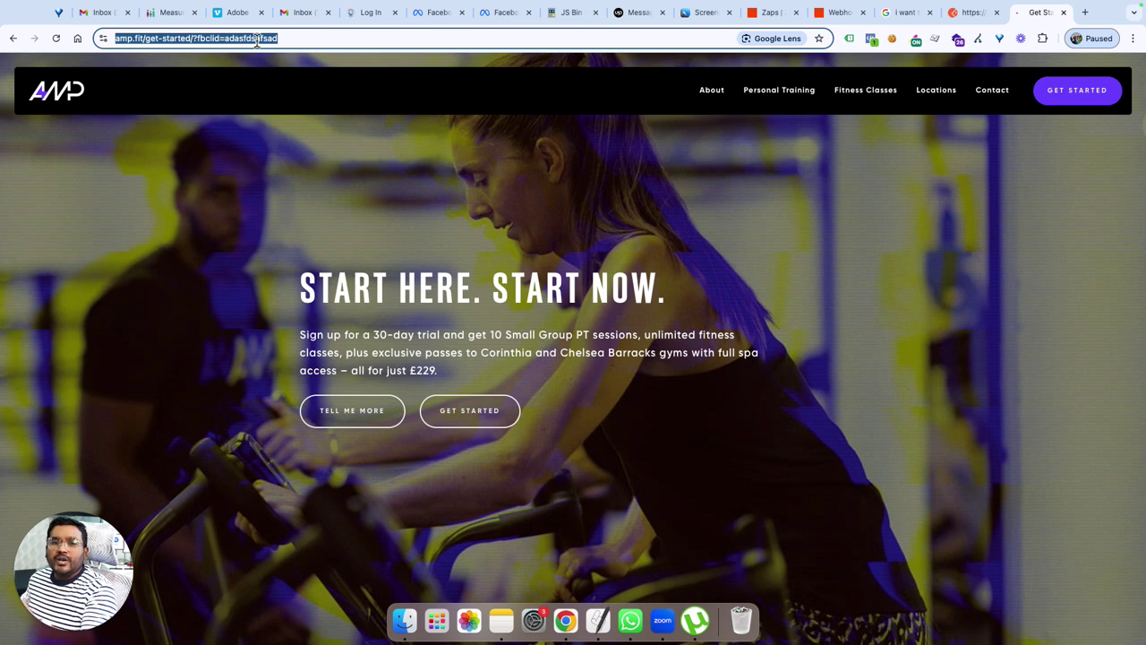
left_click(324, 38)
left_click(893, 40)
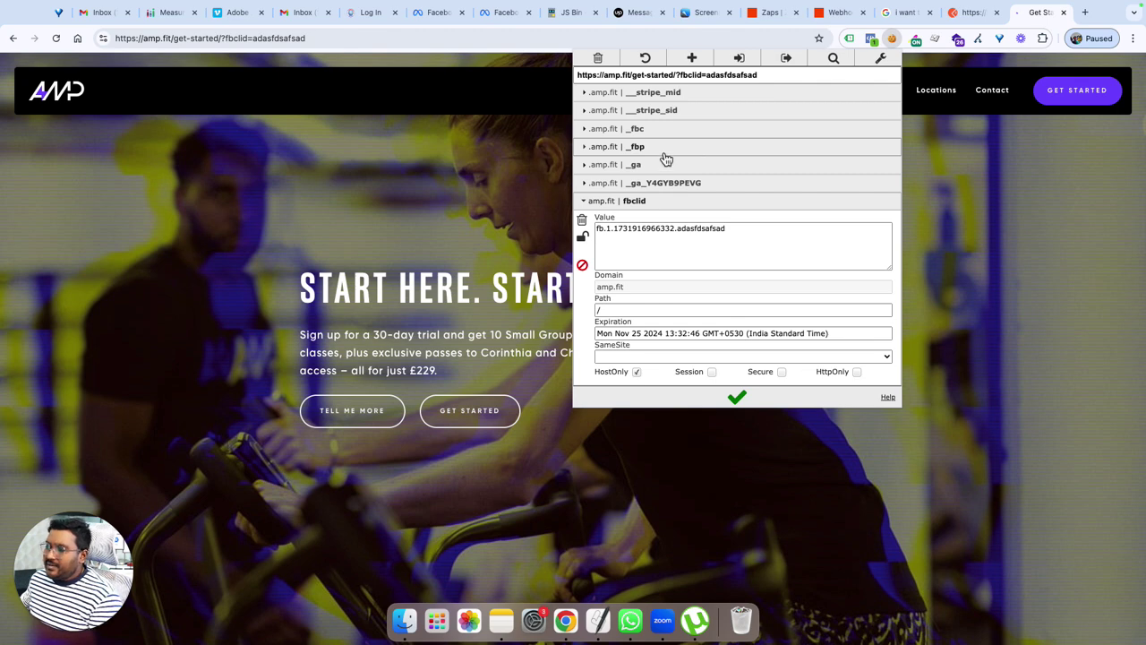
Expand the _fbp and _fbc rows to compare their values, then dismiss the cookie popup.
left_click(664, 150)
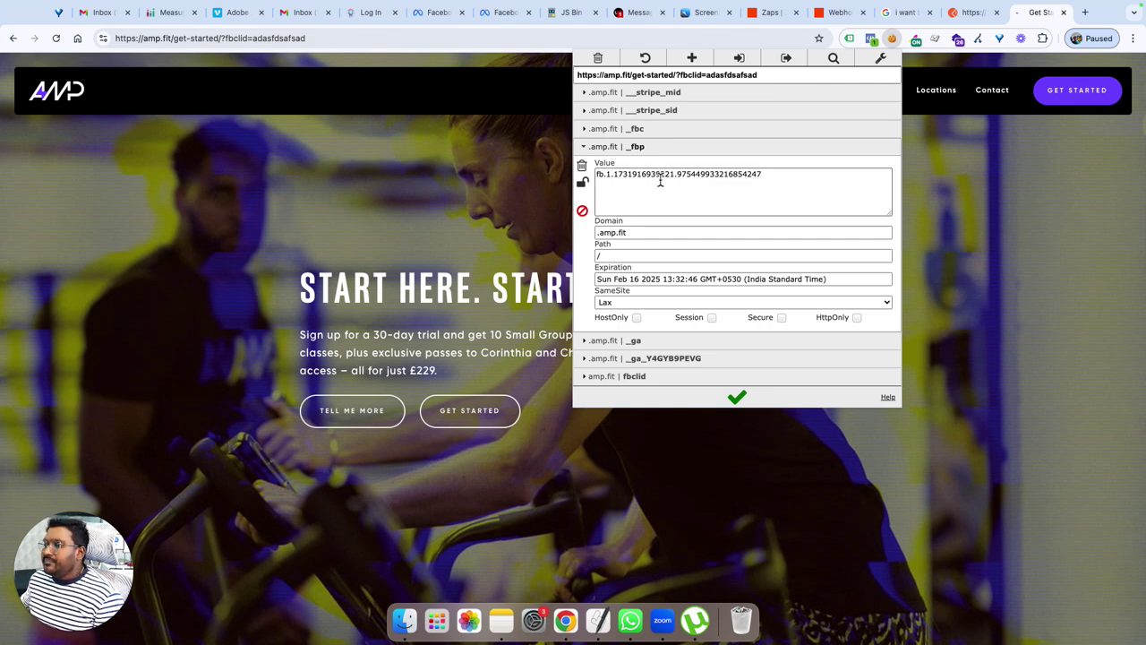
left_click(635, 128)
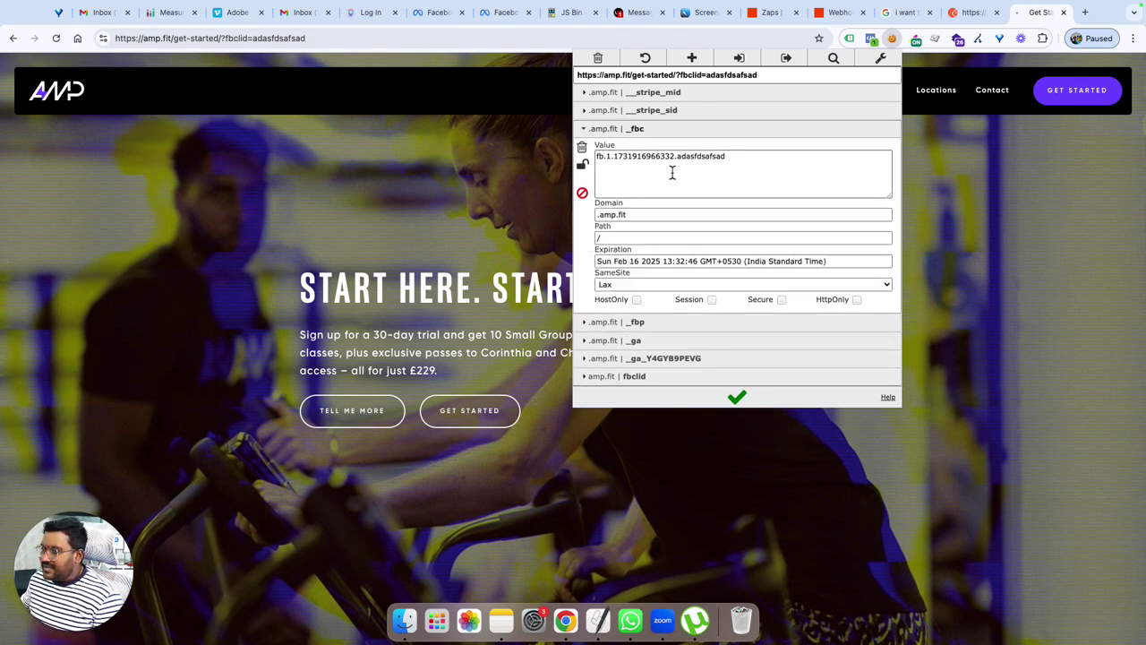
left_click(586, 131)
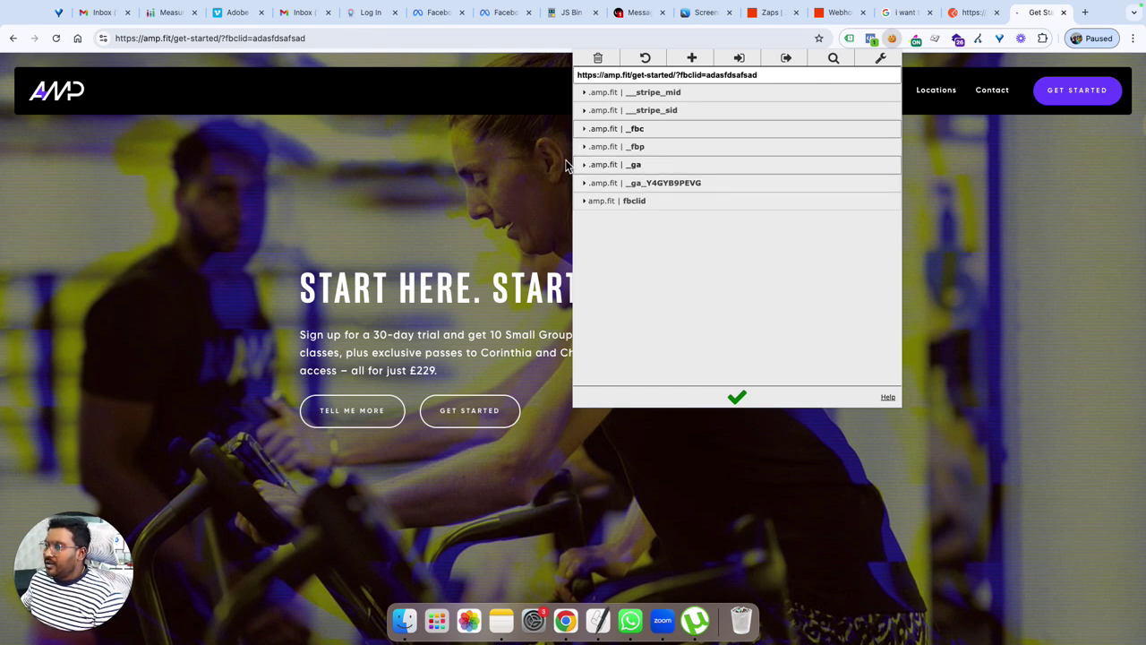
left_click(484, 165)
scroll(503, 308, "down", 20)
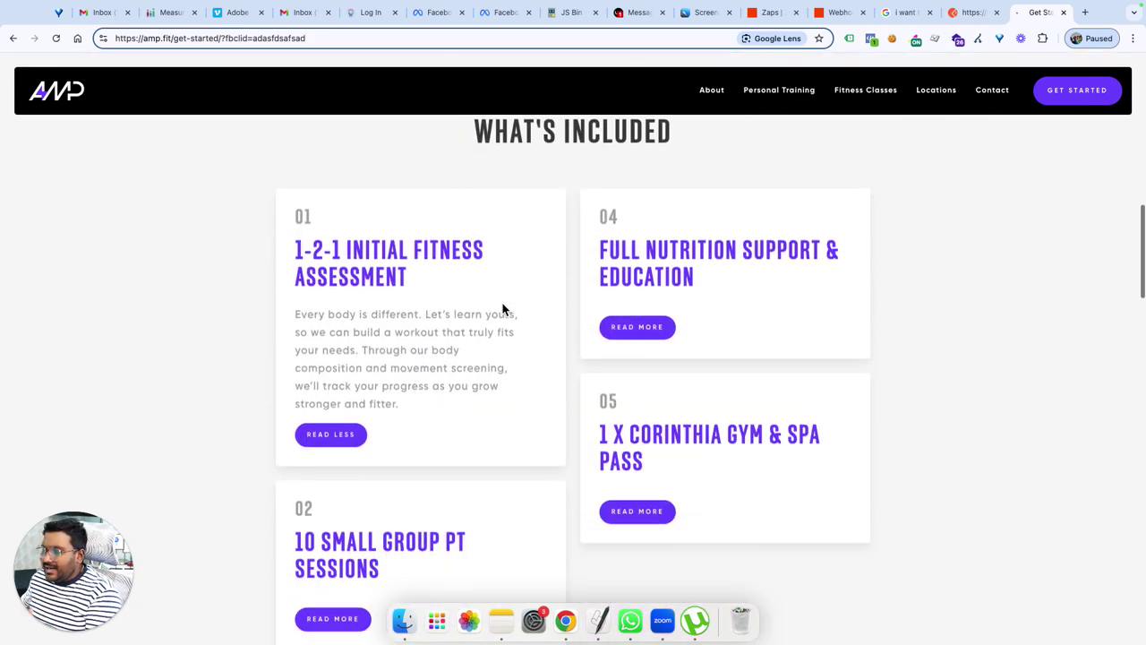
Scroll back up to the sign-up form with First Name, Email, Phone and Gender fields.
scroll(502, 308, "up", 5)
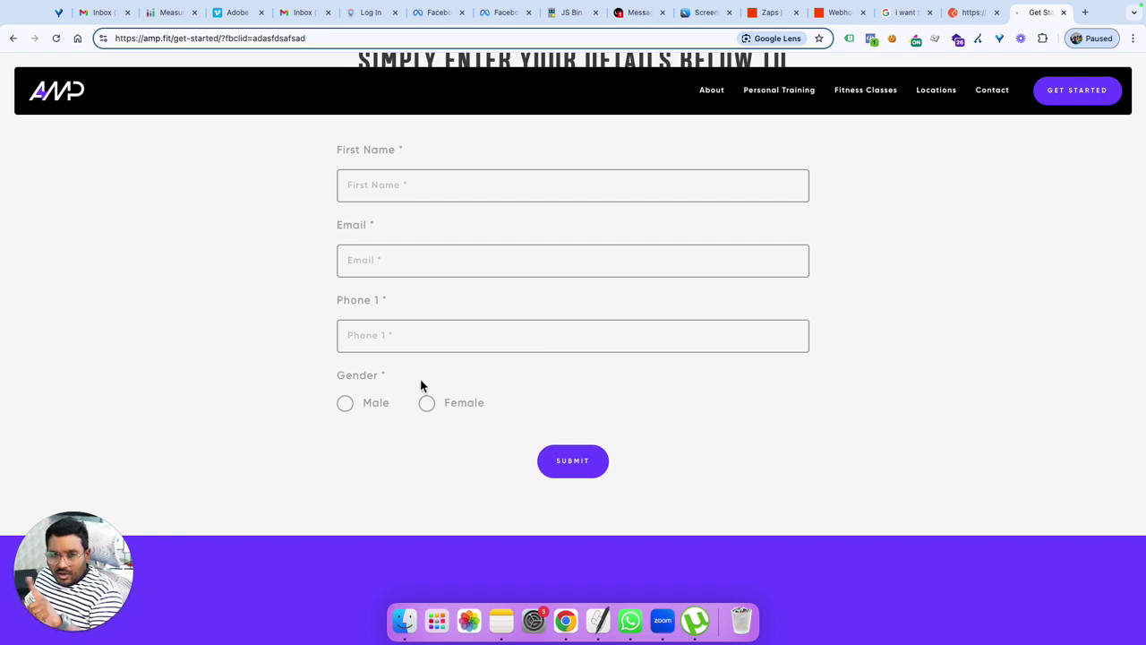
Reopen EditThisCookie, expand _fbp and _fbc in turn to recheck their values, then close it.
left_click(882, 40)
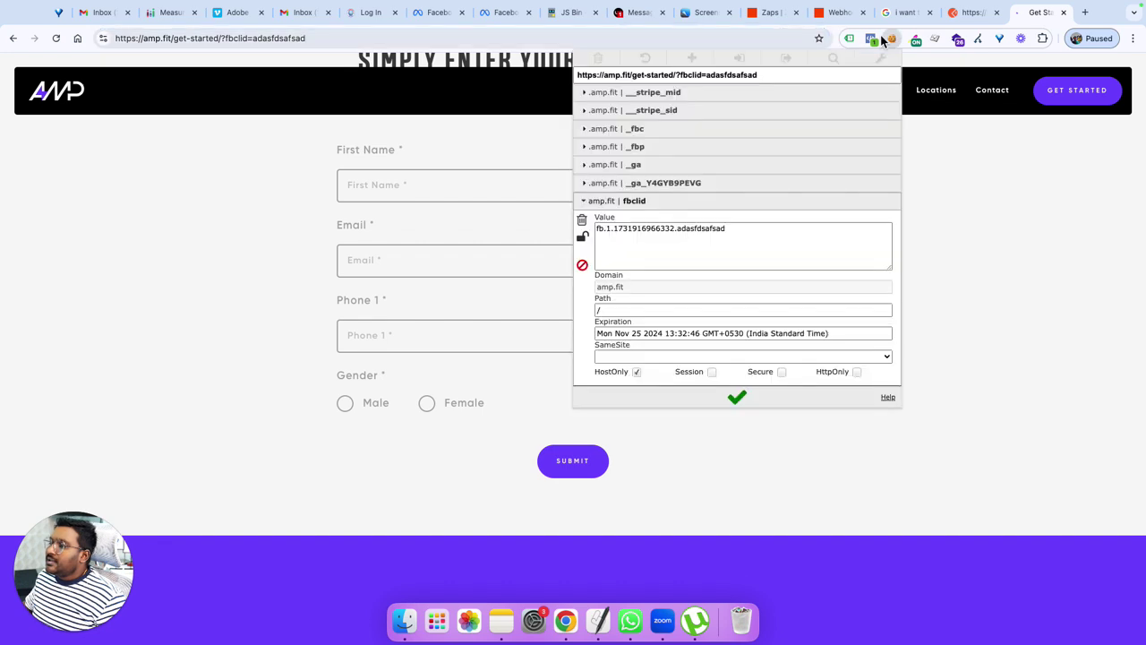
left_click(683, 147)
left_click(668, 132)
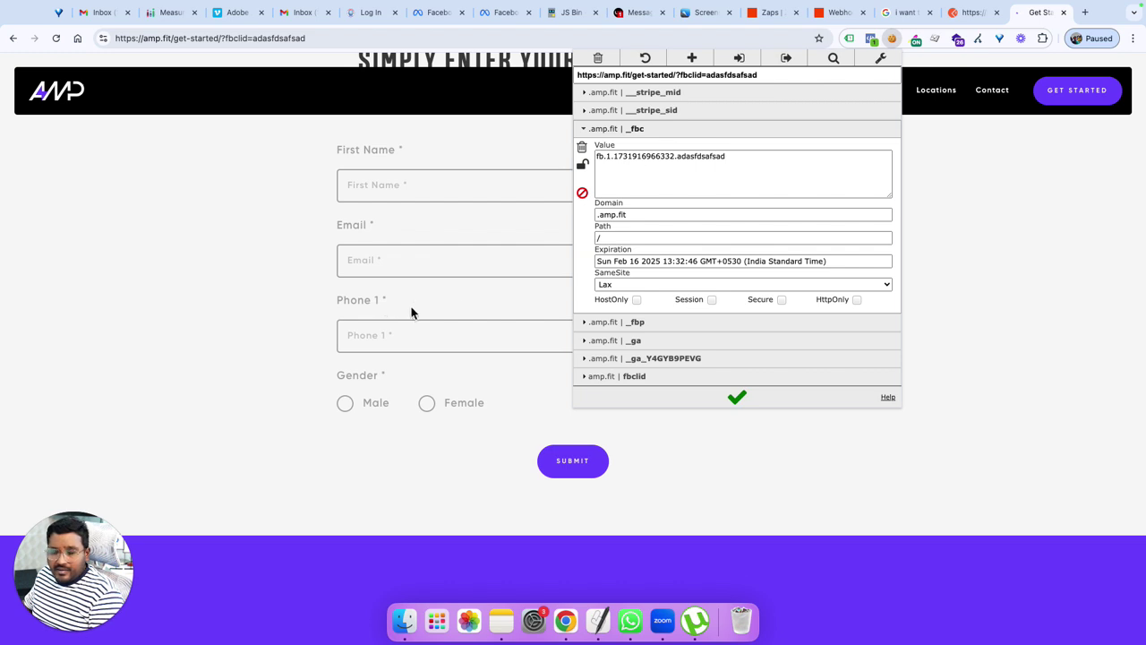
left_click(624, 130)
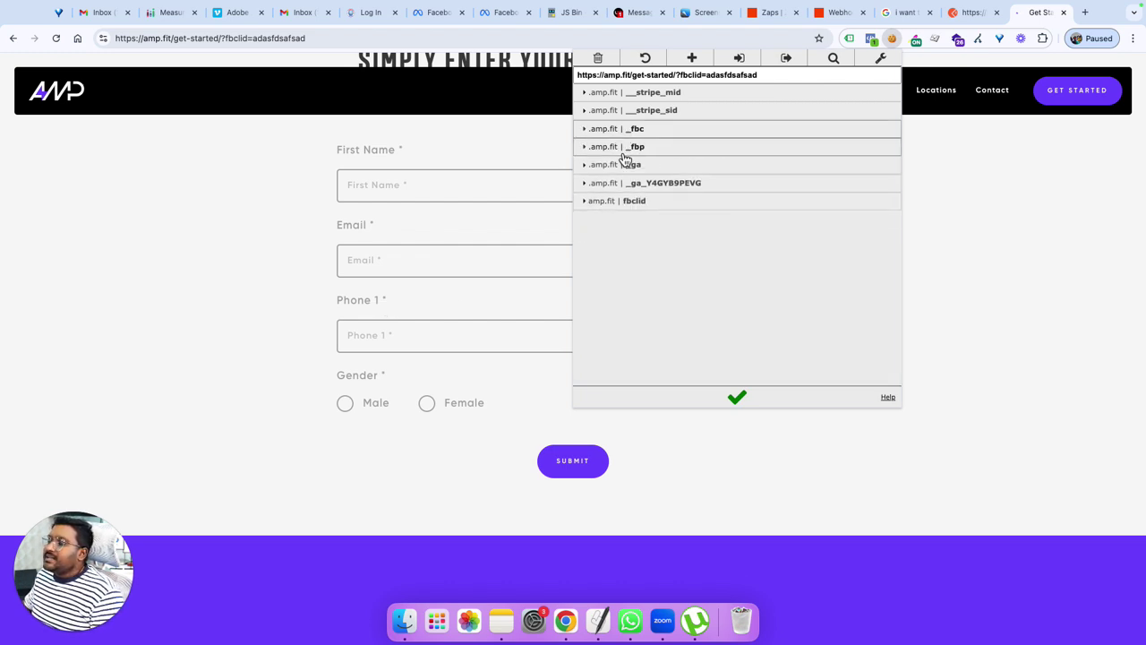
left_click(624, 150)
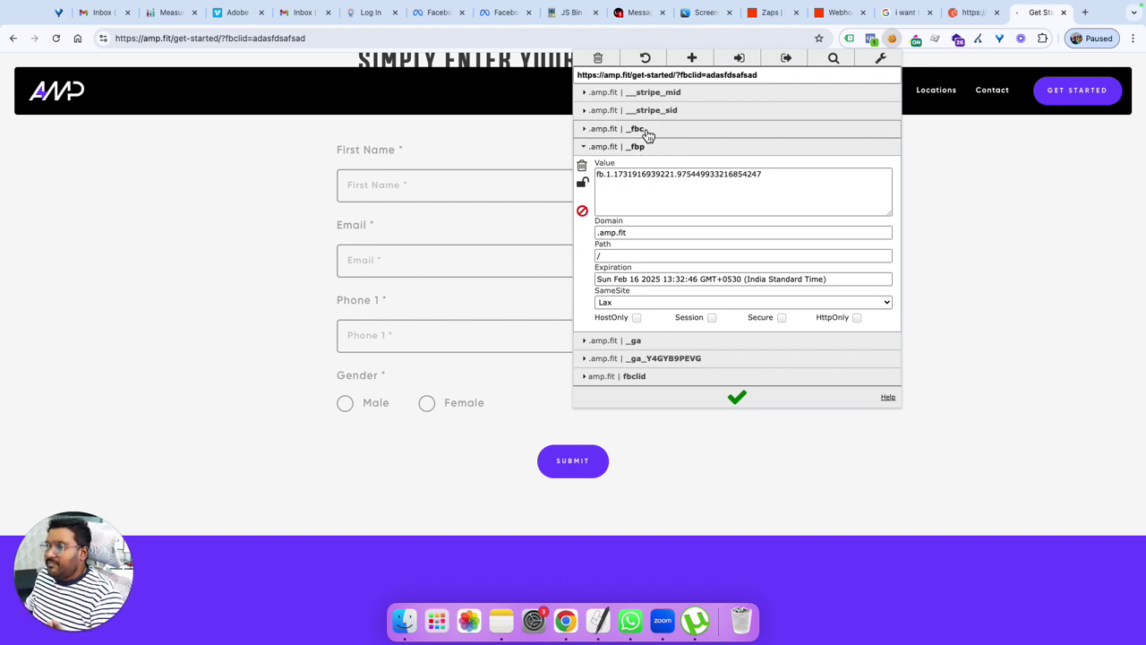
left_click(637, 130)
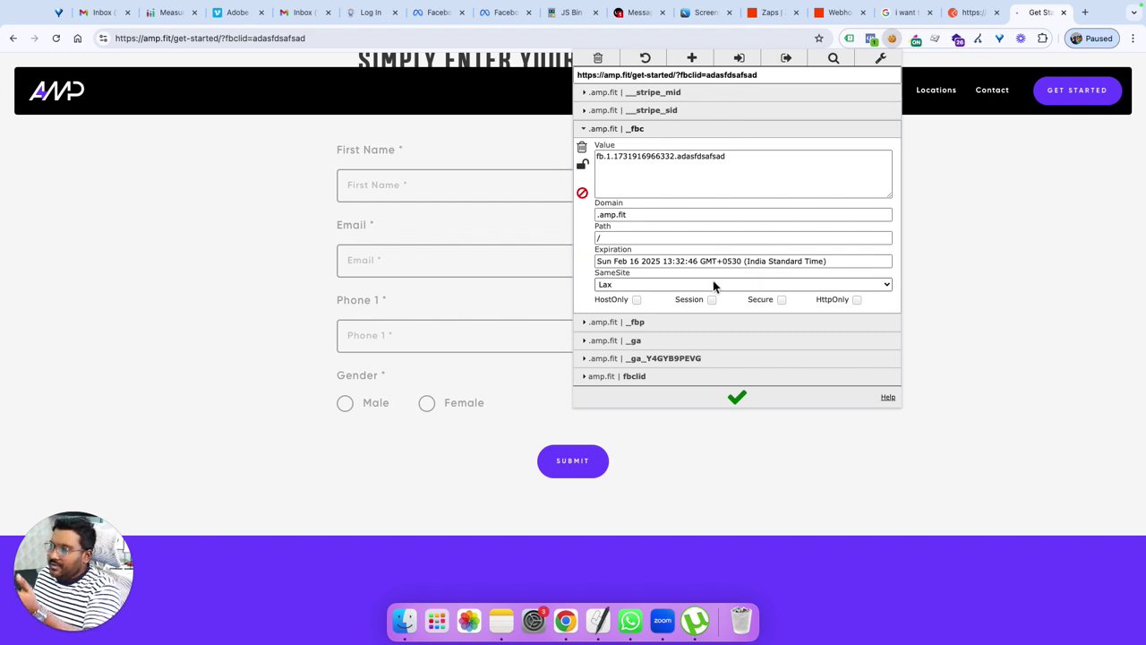
key("Escape")
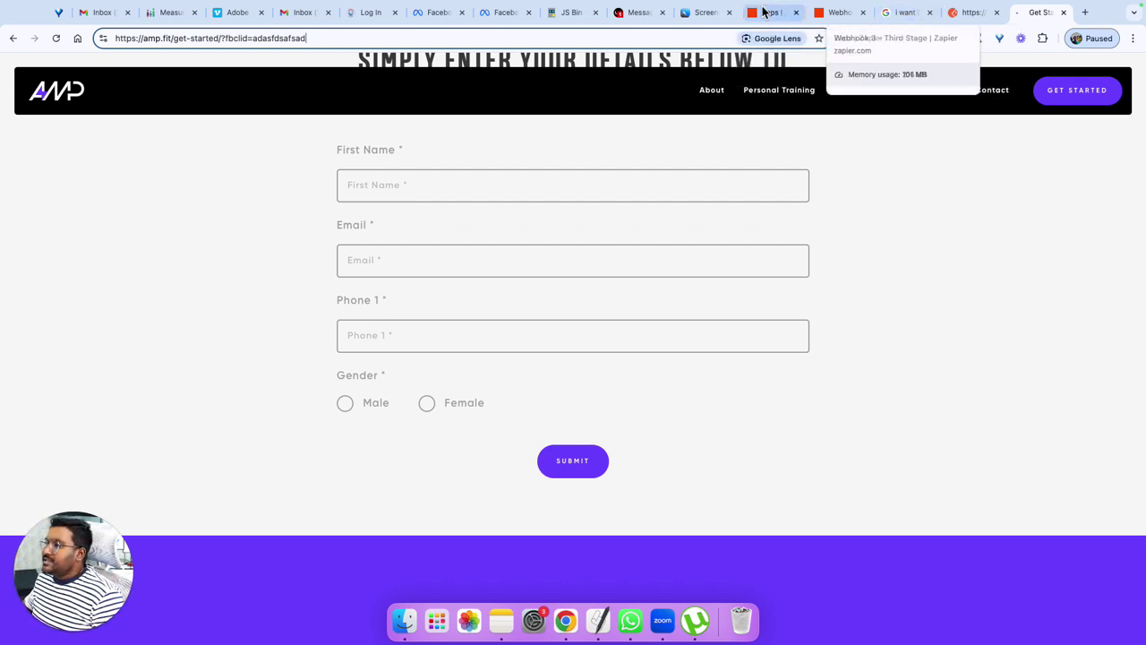
Open the Webhook 1 - First Stage zap from the Zaps list and show its Catch Hook step.
left_click(823, 12)
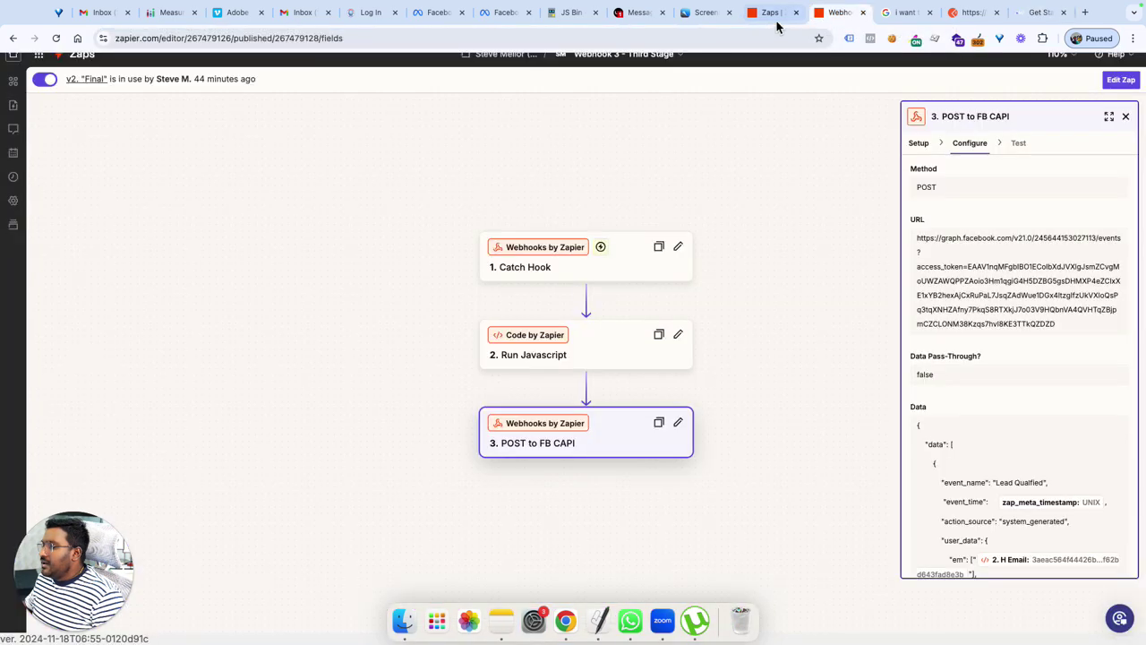
left_click(752, 19)
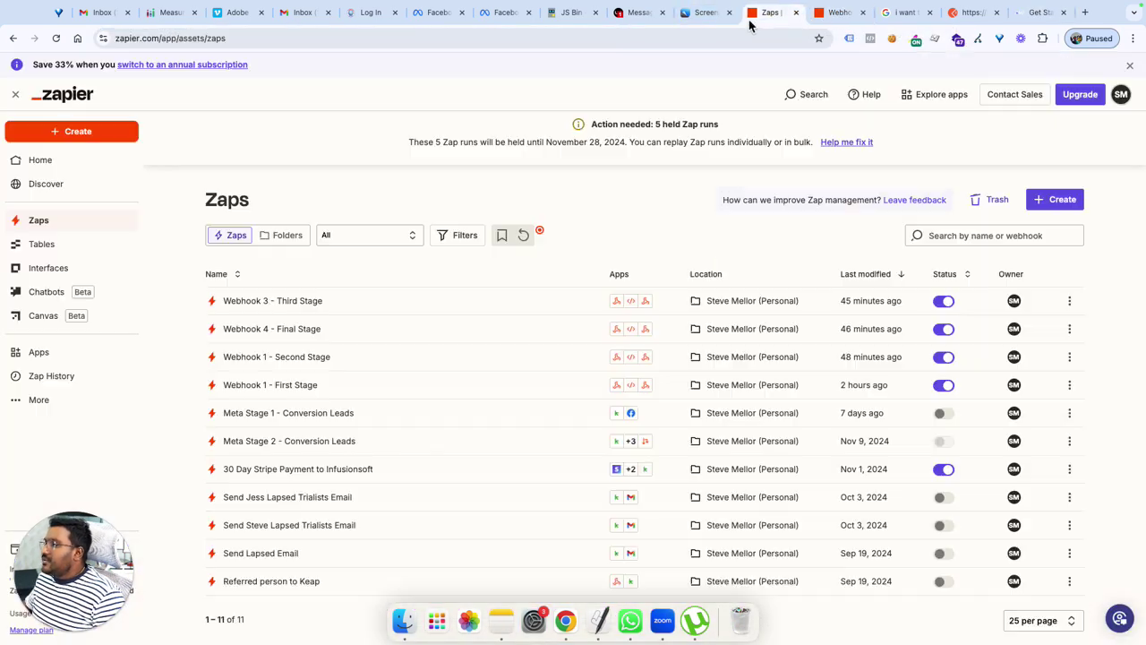
left_click(285, 386)
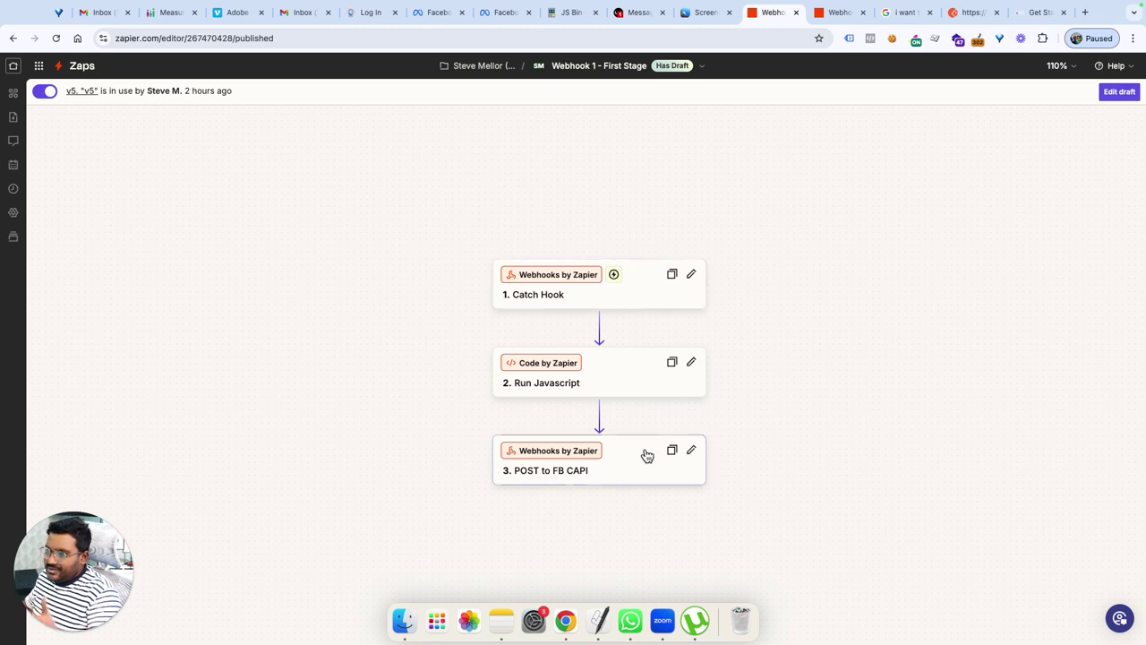
left_click(541, 302)
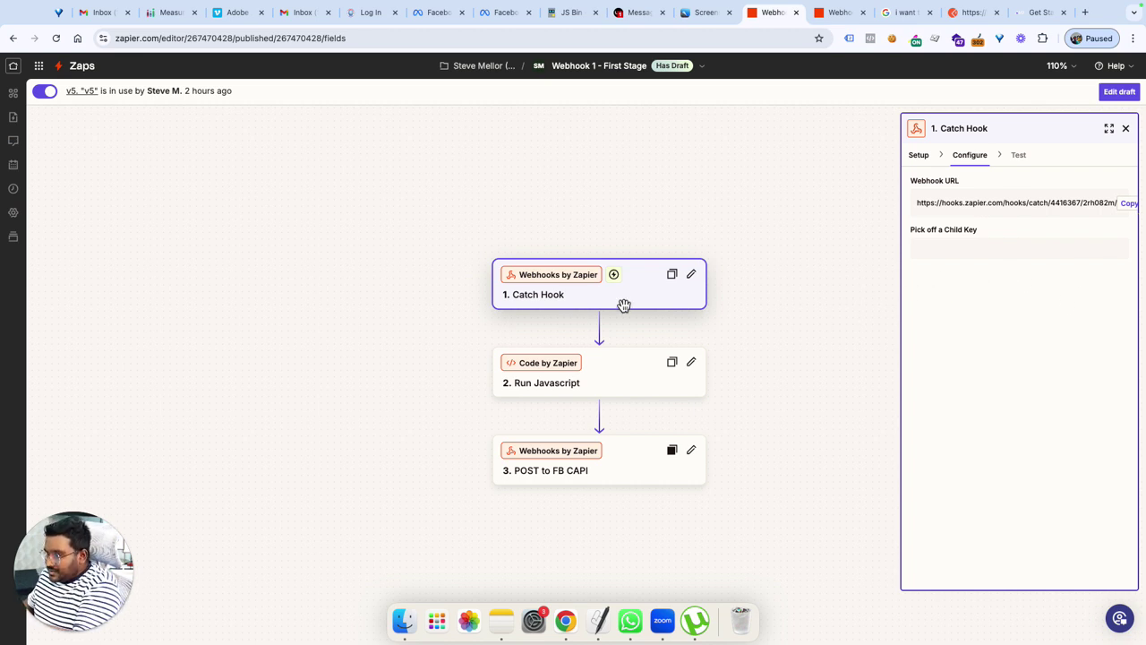
Edit the zap draft and pick request C as the Catch Hook trigger's test record.
left_click(1118, 92)
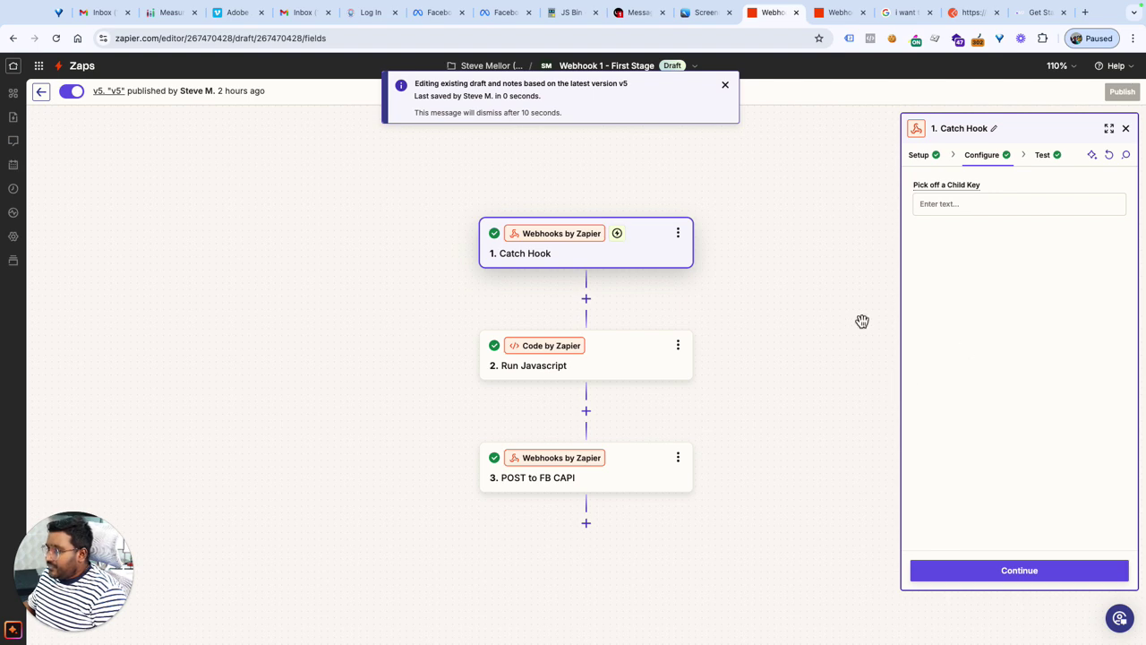
left_click(992, 567)
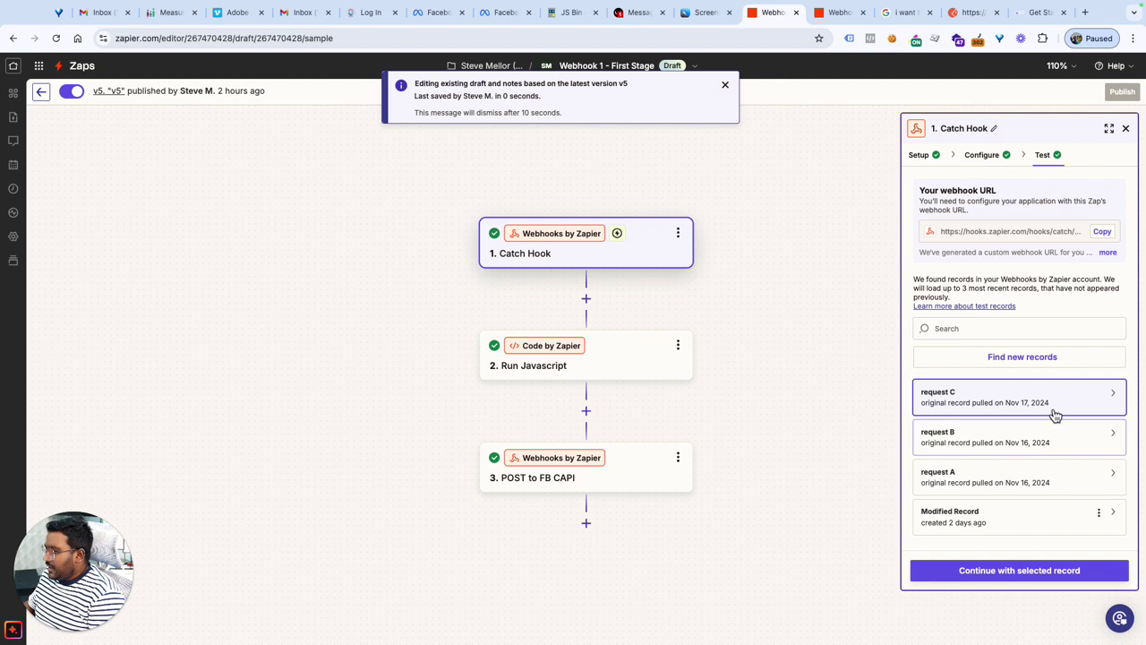
mouse_move(1069, 408)
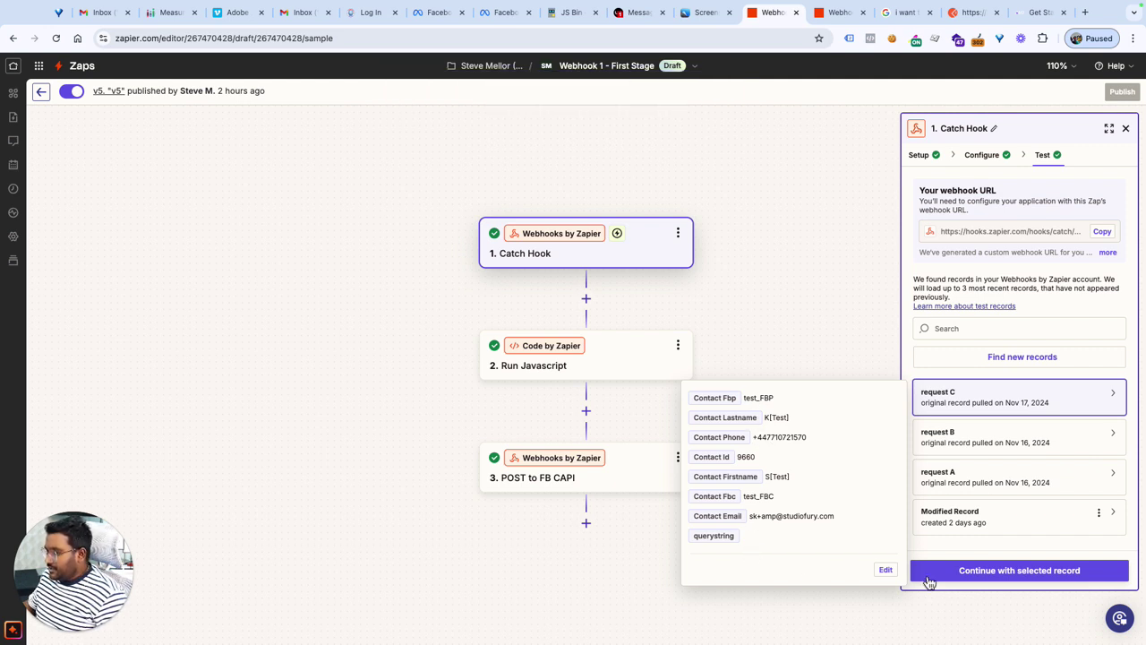
left_click(999, 580)
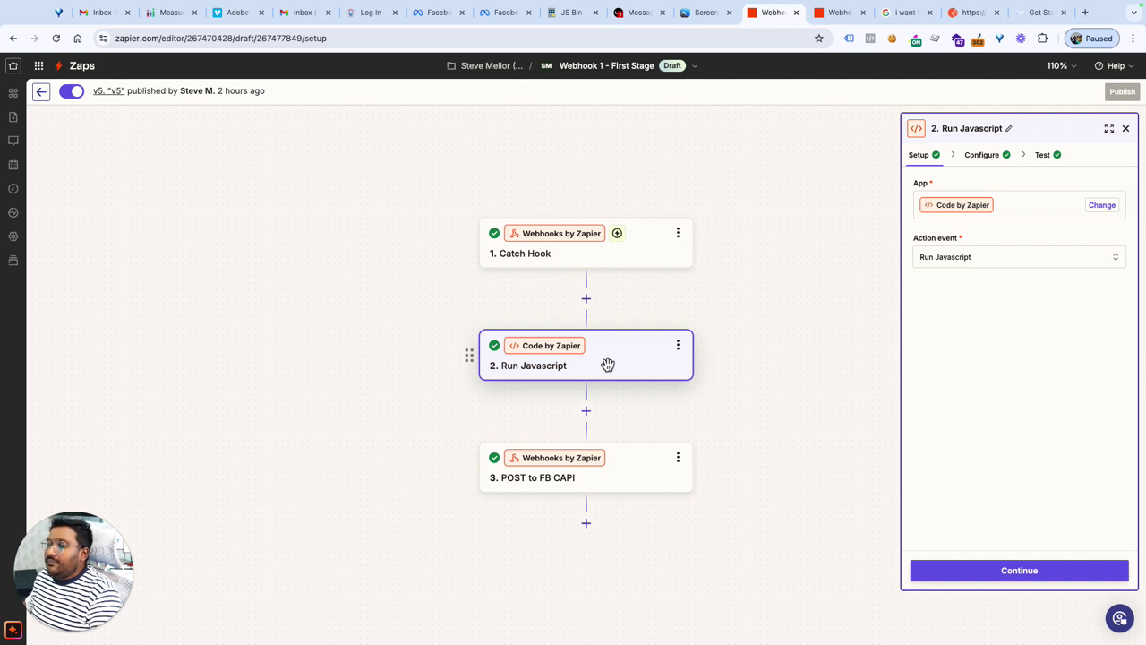
Review the Run Javascript step's input fields and code.
left_click(1015, 578)
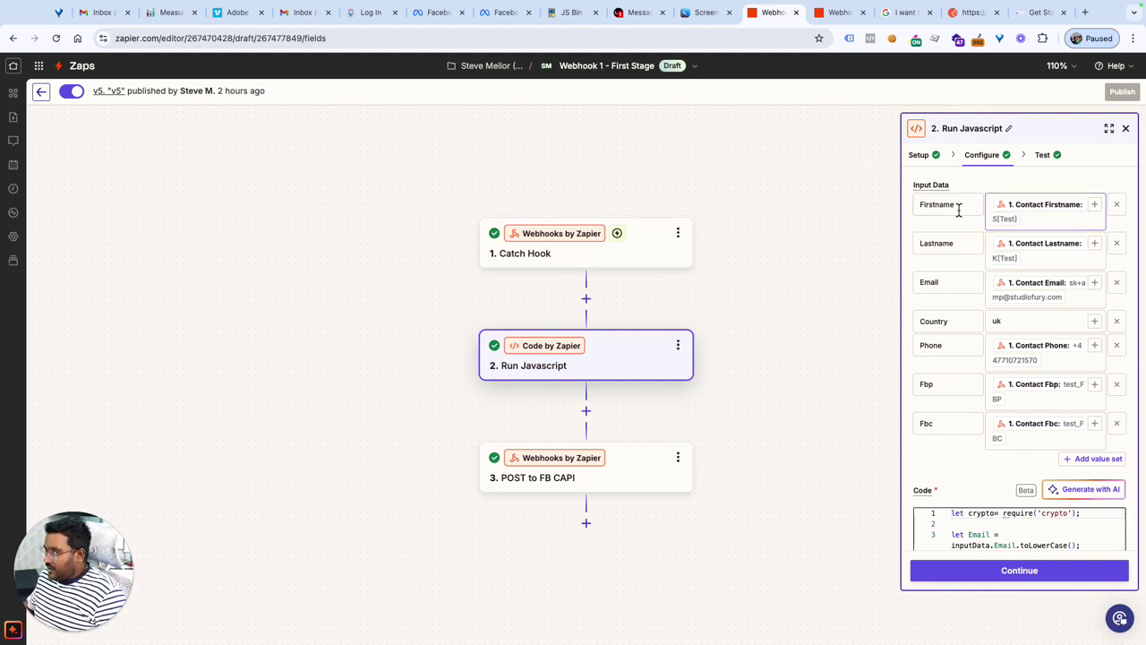
scroll(1014, 376, "down", 6)
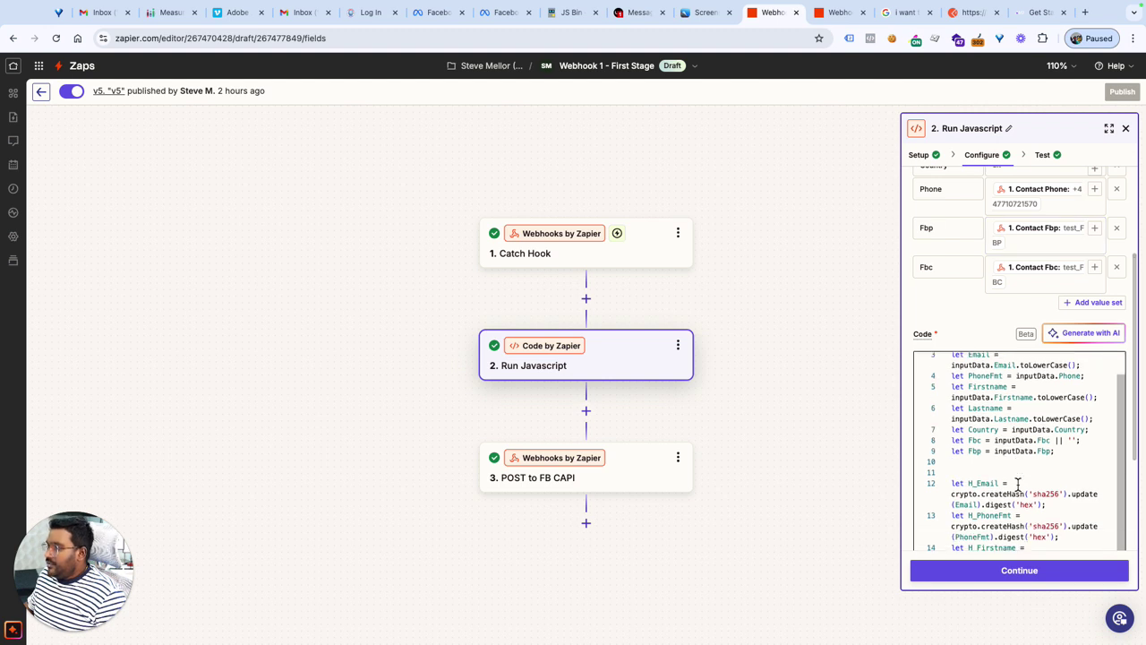
scroll(1017, 483, "up", 2)
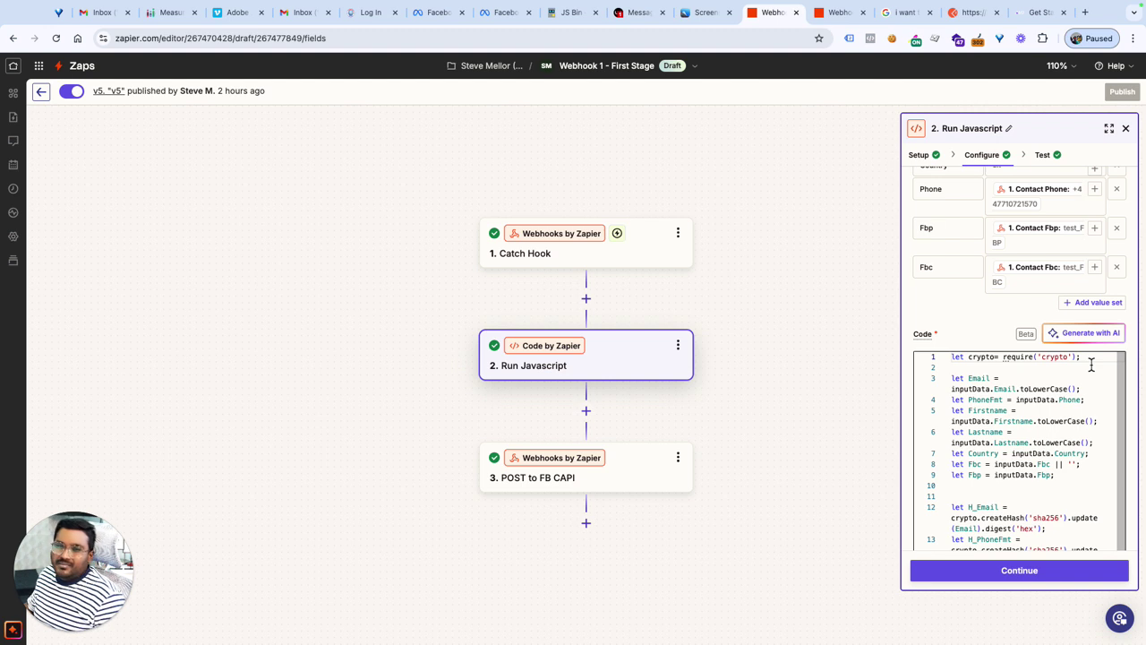
scroll(1051, 443, "down", 1)
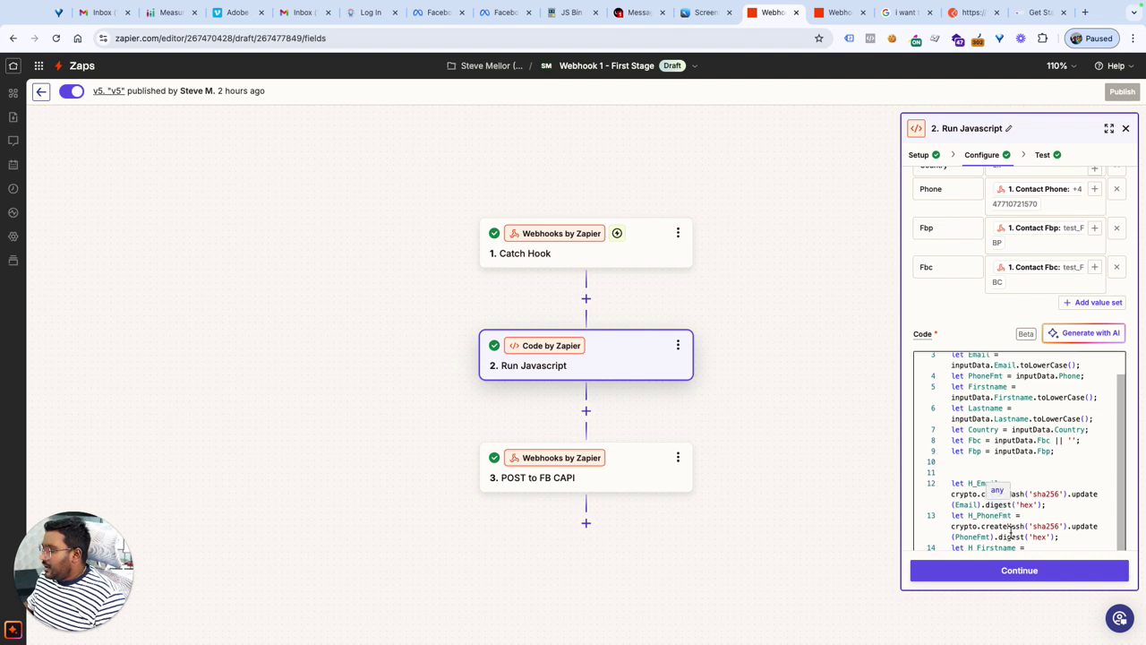
Inspect the step's Data in and hashed Data out test results.
left_click(1019, 569)
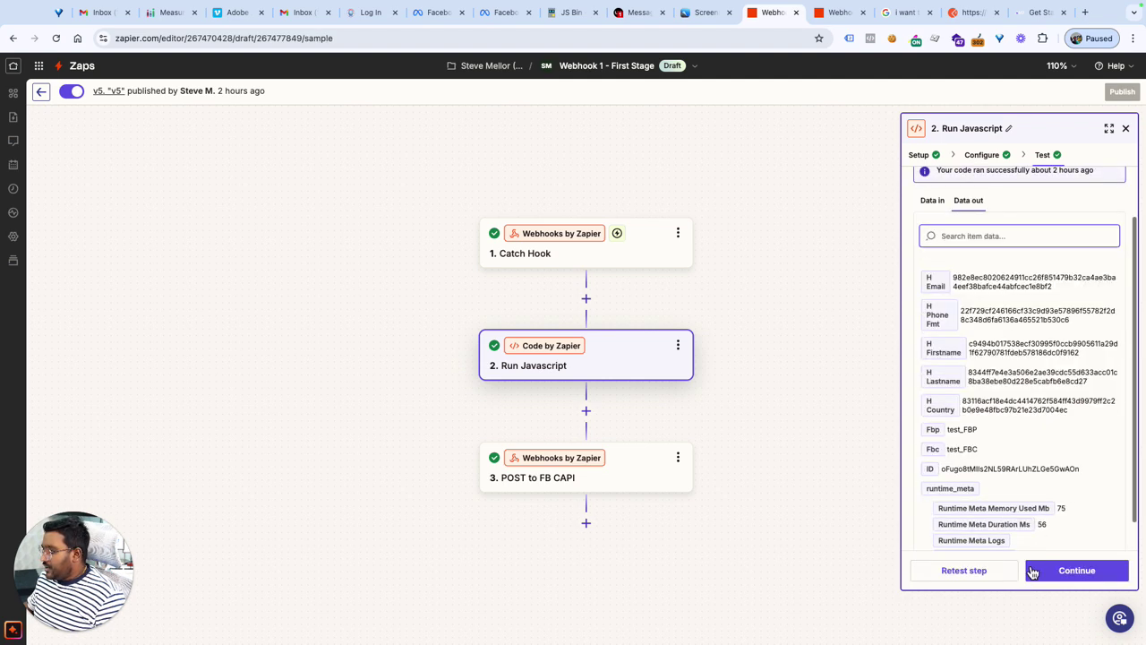
left_click(932, 202)
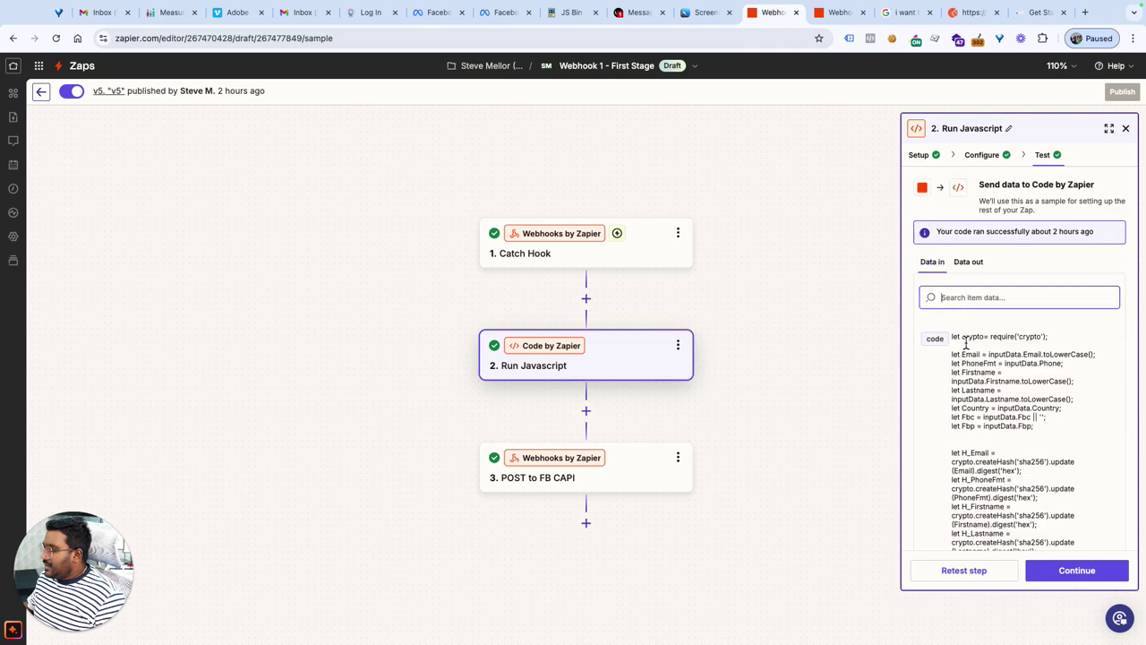
scroll(991, 439, "down", 3)
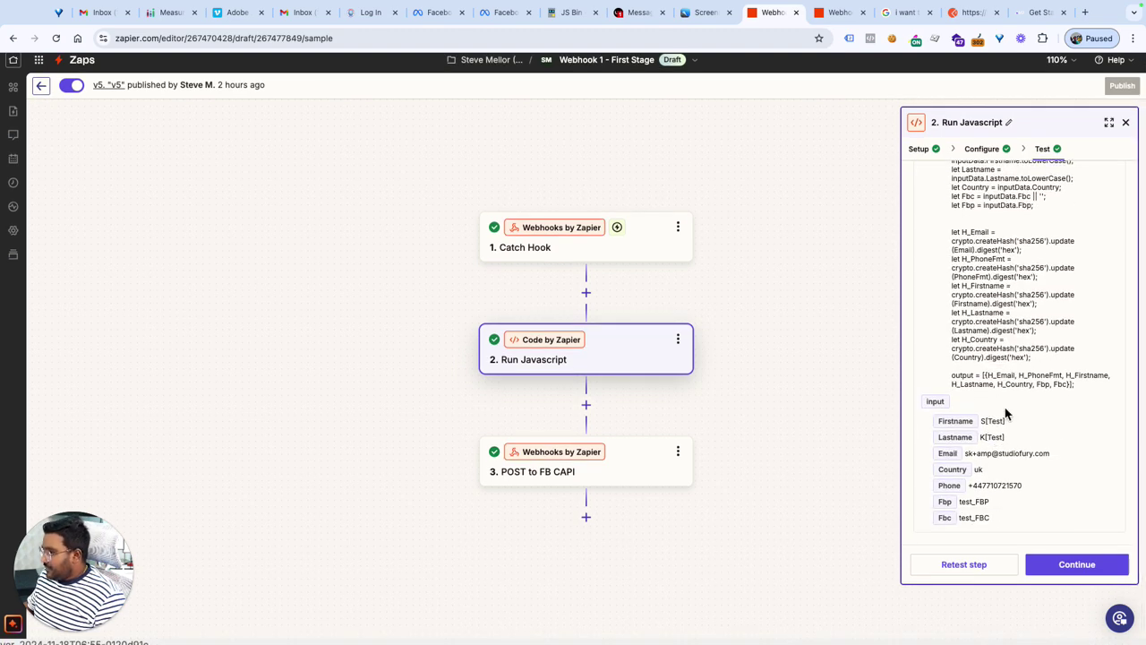
scroll(985, 250, "up", 3)
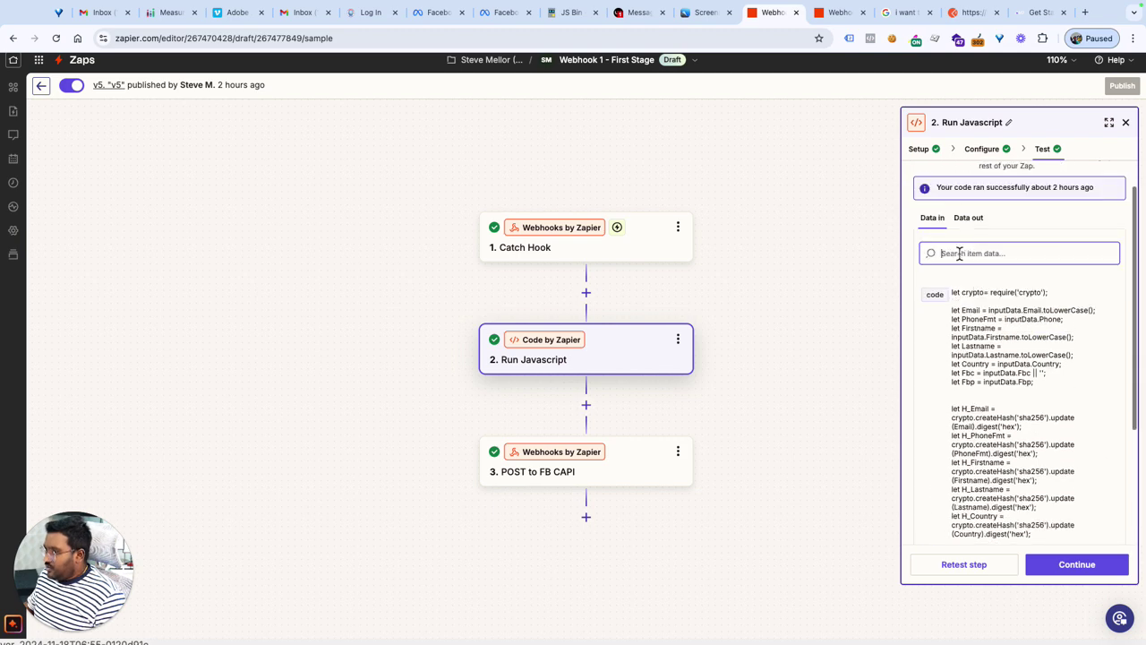
left_click(967, 219)
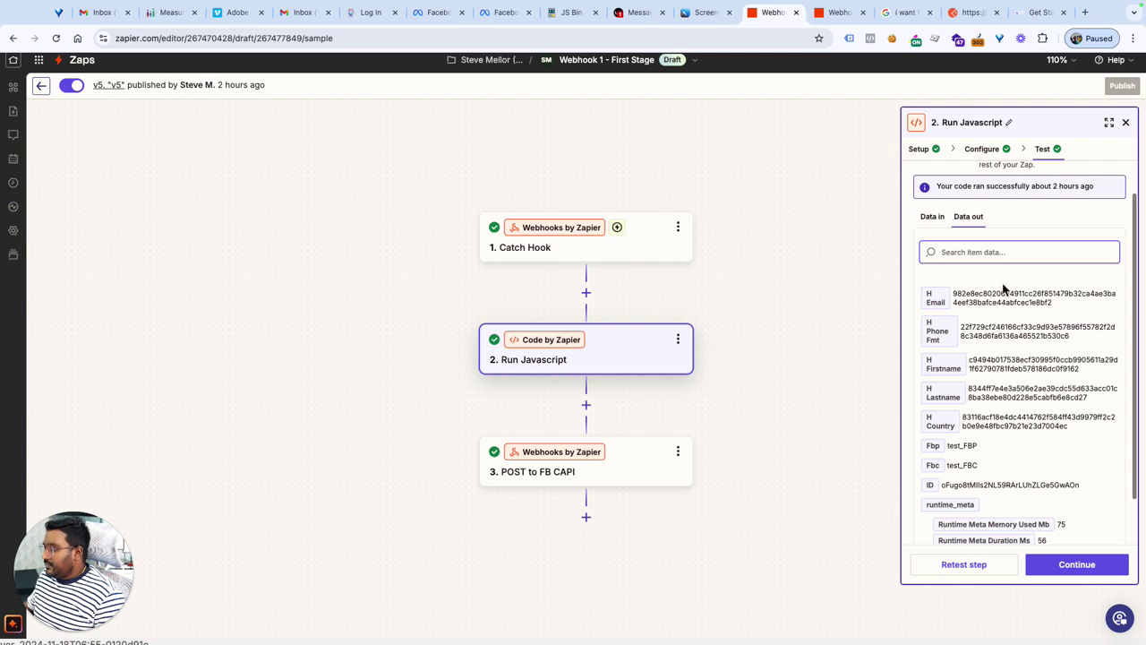
scroll(1004, 429, "down", 2)
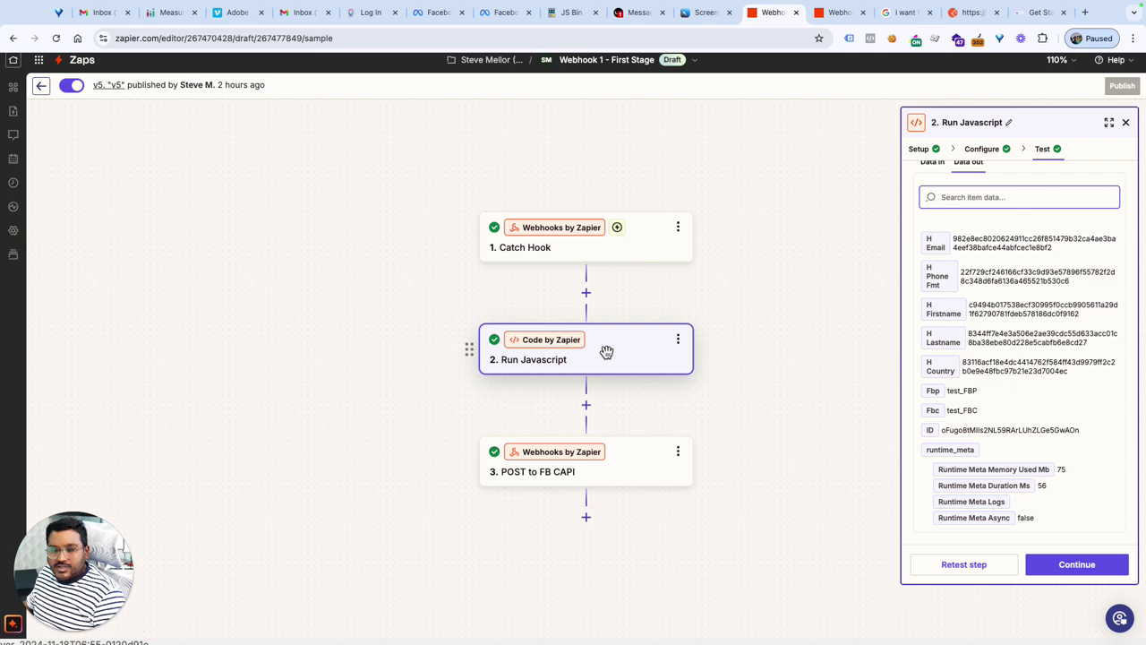
left_click(640, 480)
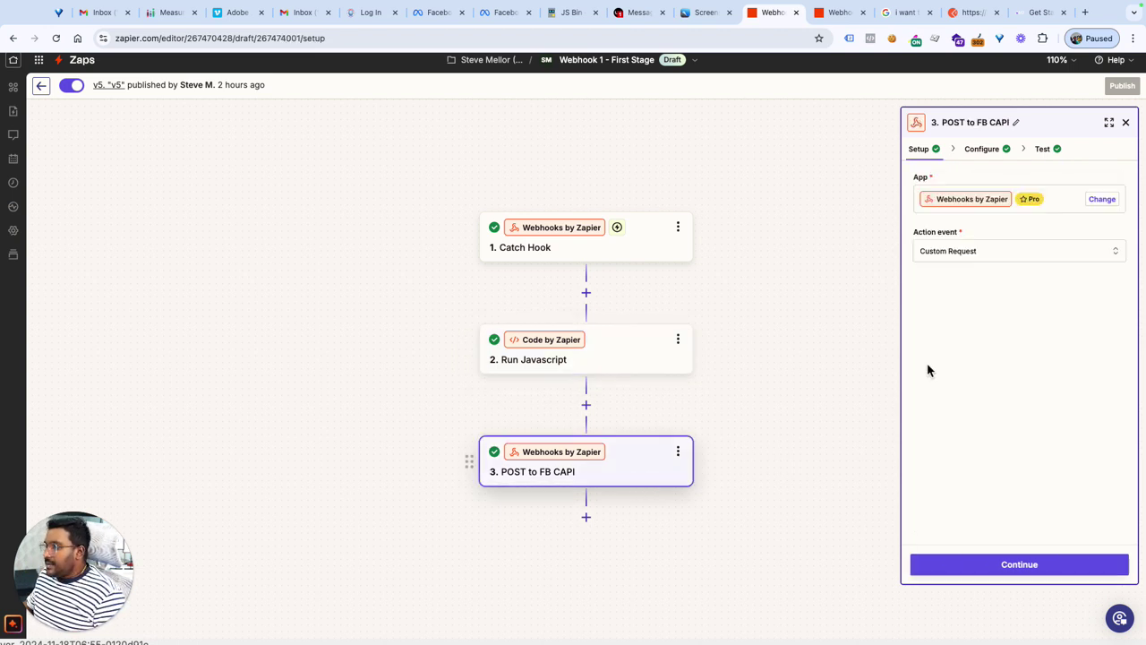
Show the POST to FB CAPI request's POST method, Graph API events URL and Data body.
left_click(1003, 564)
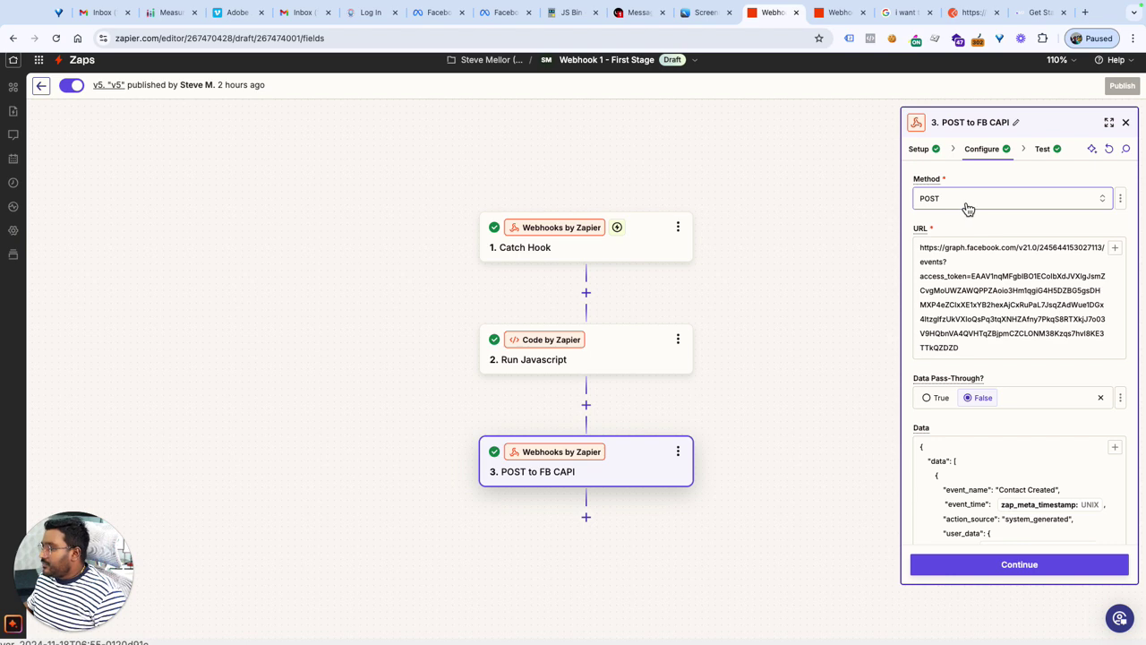
left_click(994, 296)
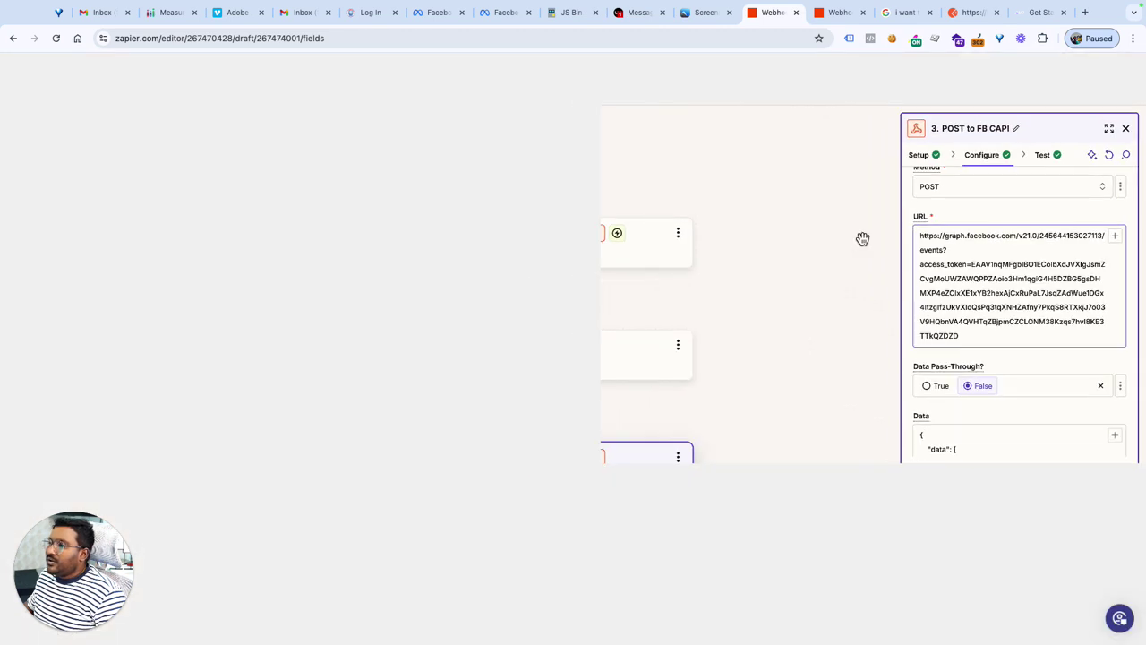
left_click(1037, 12)
In a new incognito tab, open Meta's Conversions API Standard Parameters docs.
key("ctrl+Up")
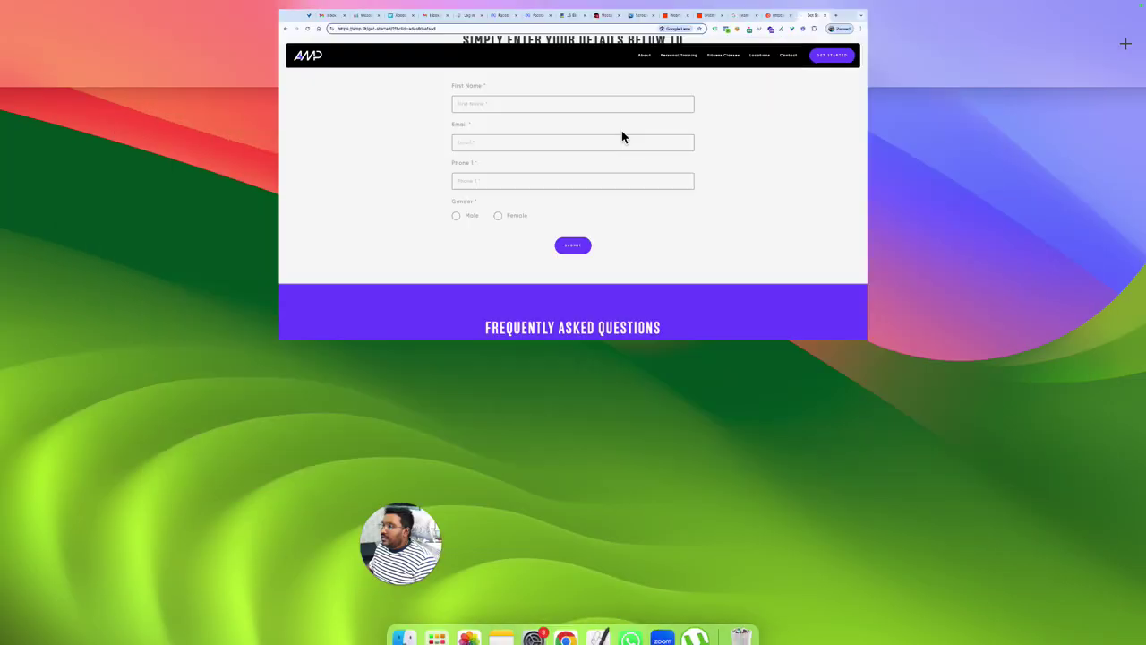
left_click(659, 56)
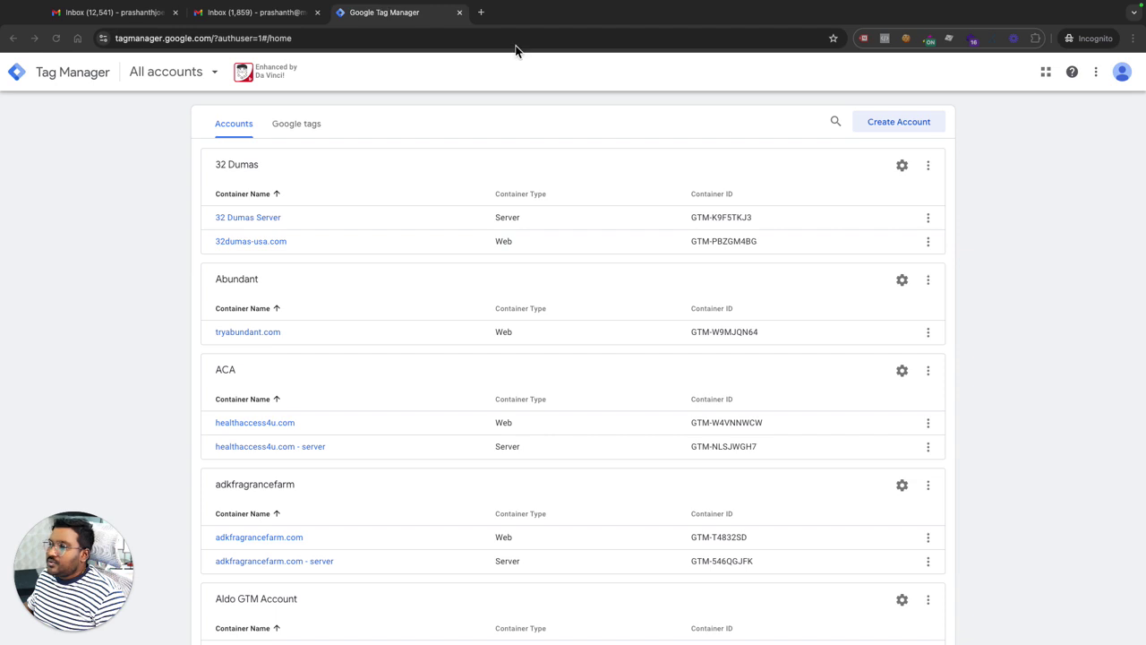
left_click(482, 13)
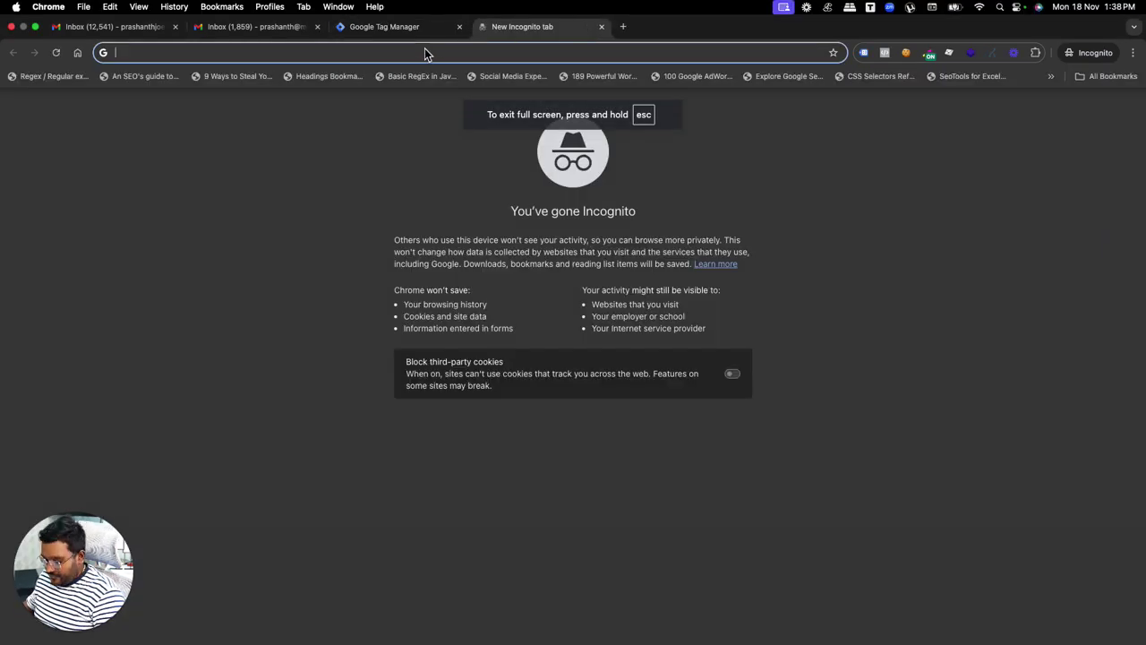
type("face")
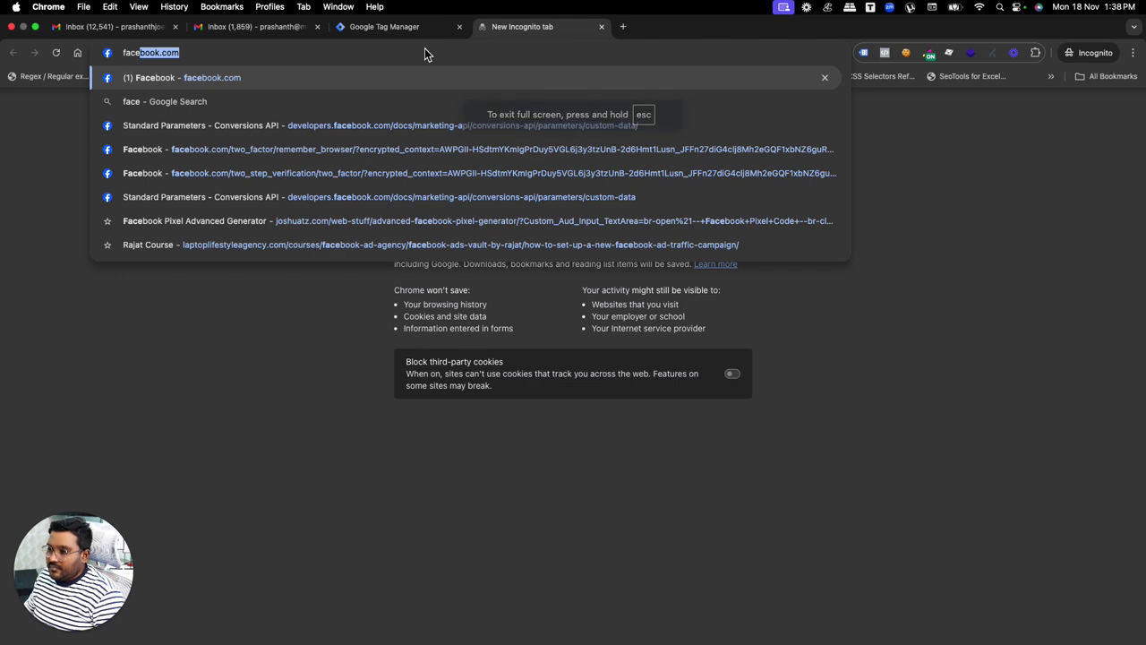
left_click(557, 110)
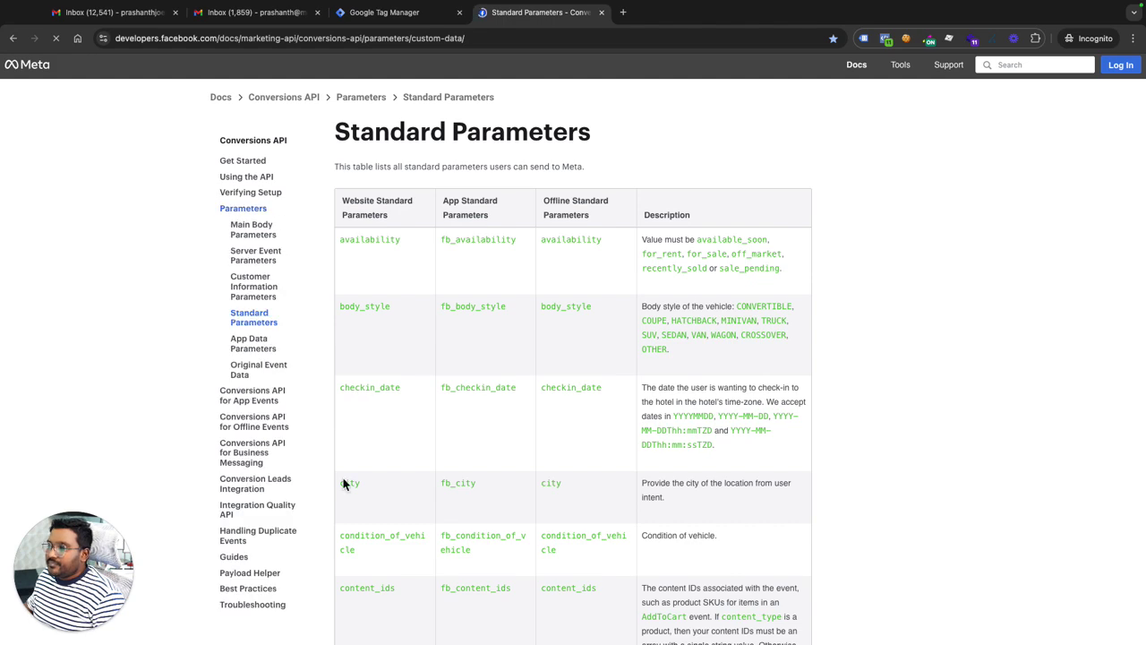
Open the Payload Helper, scroll through its sample payload, and try the Graph Explorer.
scroll(299, 499, "down", 5)
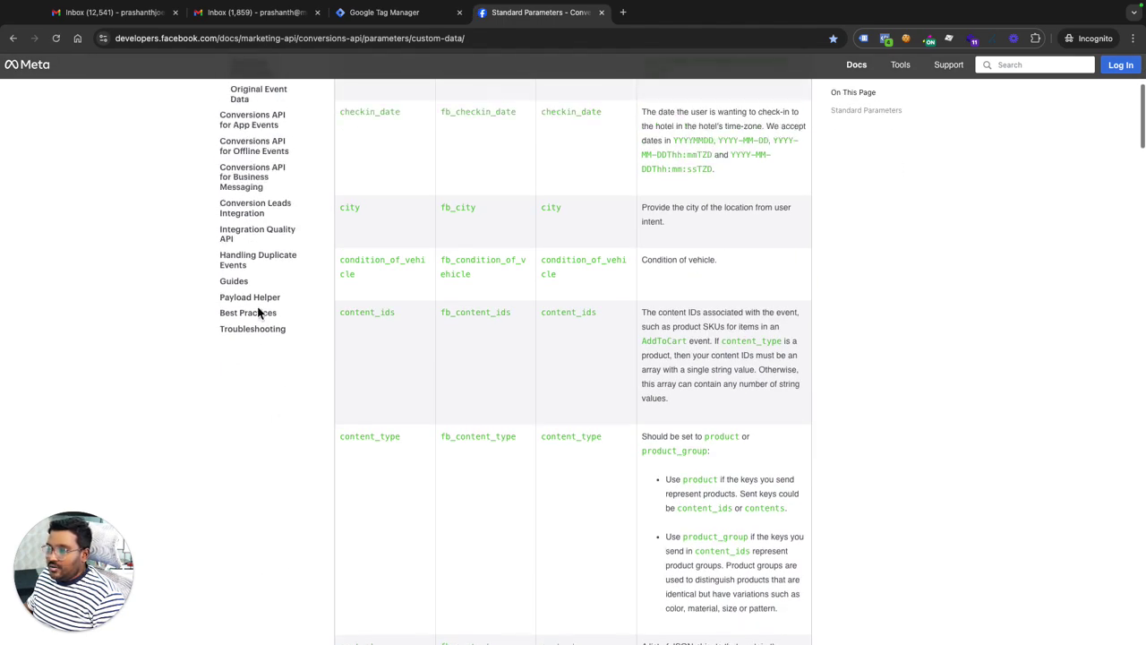
left_click(256, 298)
scroll(783, 479, "down", 2)
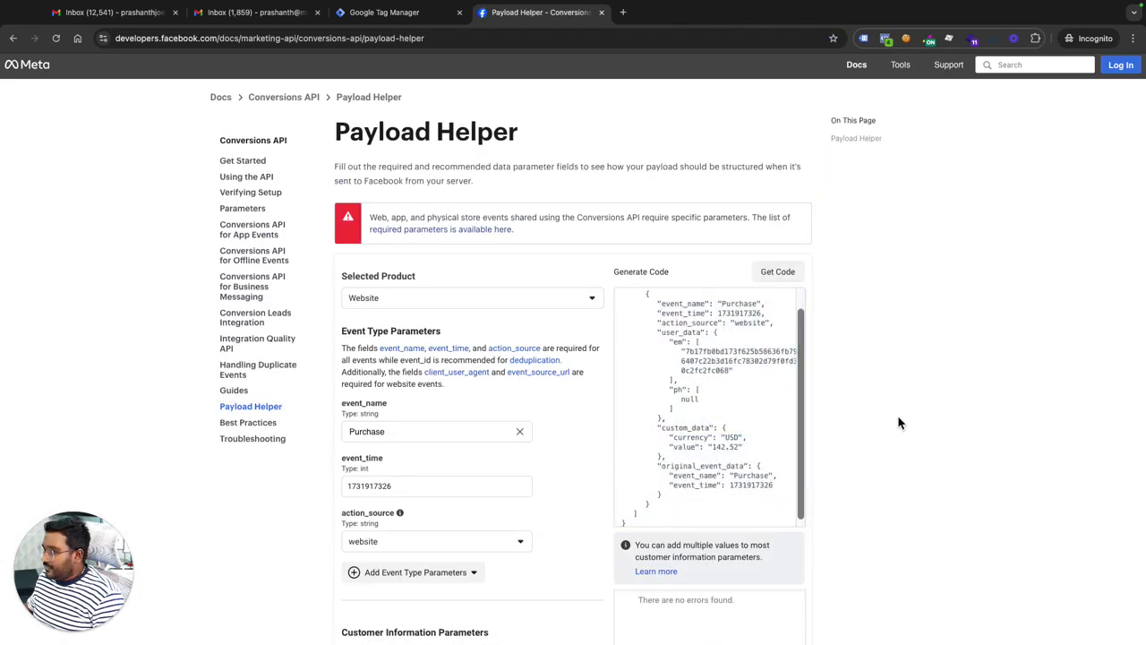
scroll(897, 414, "down", 5)
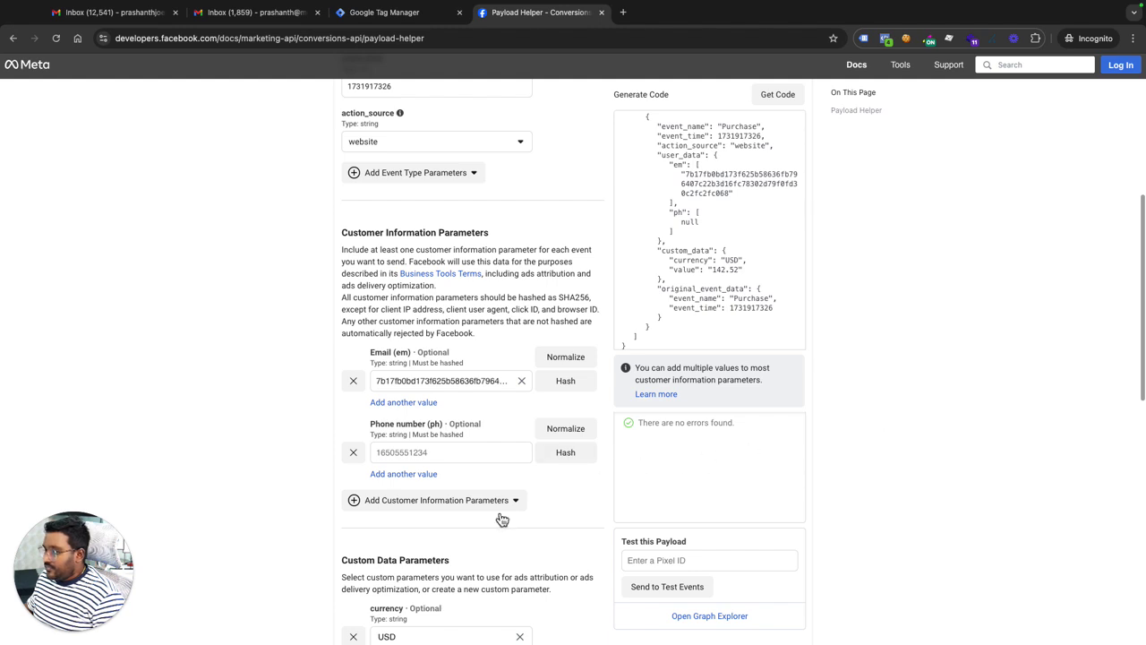
scroll(491, 529, "down", 2)
left_click(725, 624)
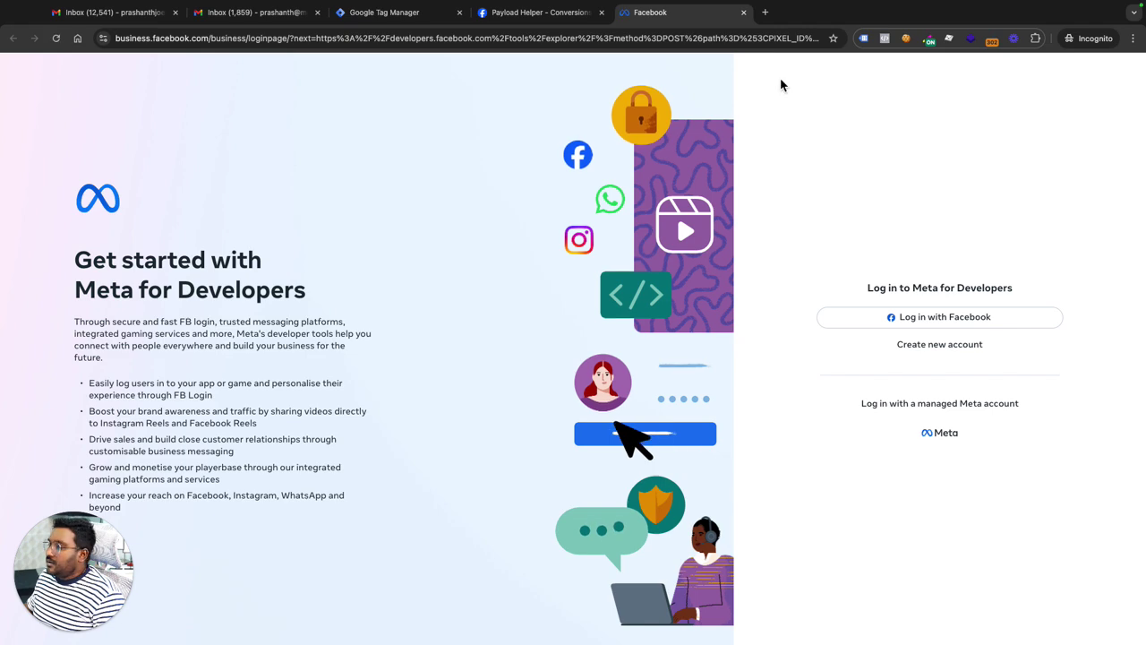
Copy the generated sample payload code and return to the lead form window.
left_click(534, 13)
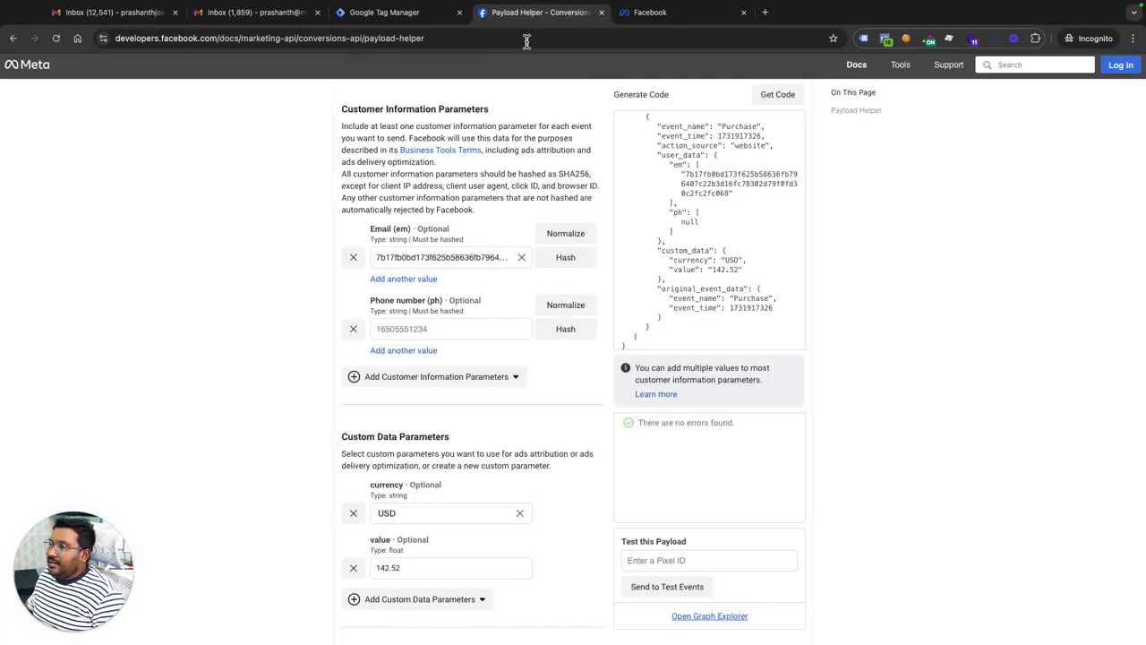
left_click(641, 188)
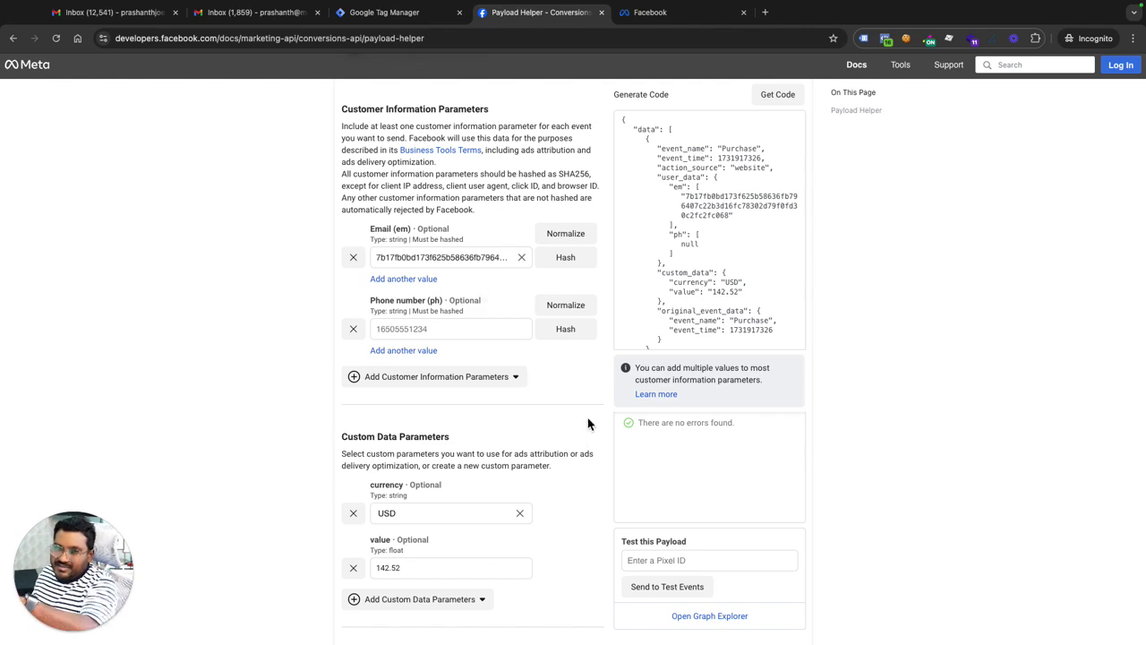
key("ctrl+Up")
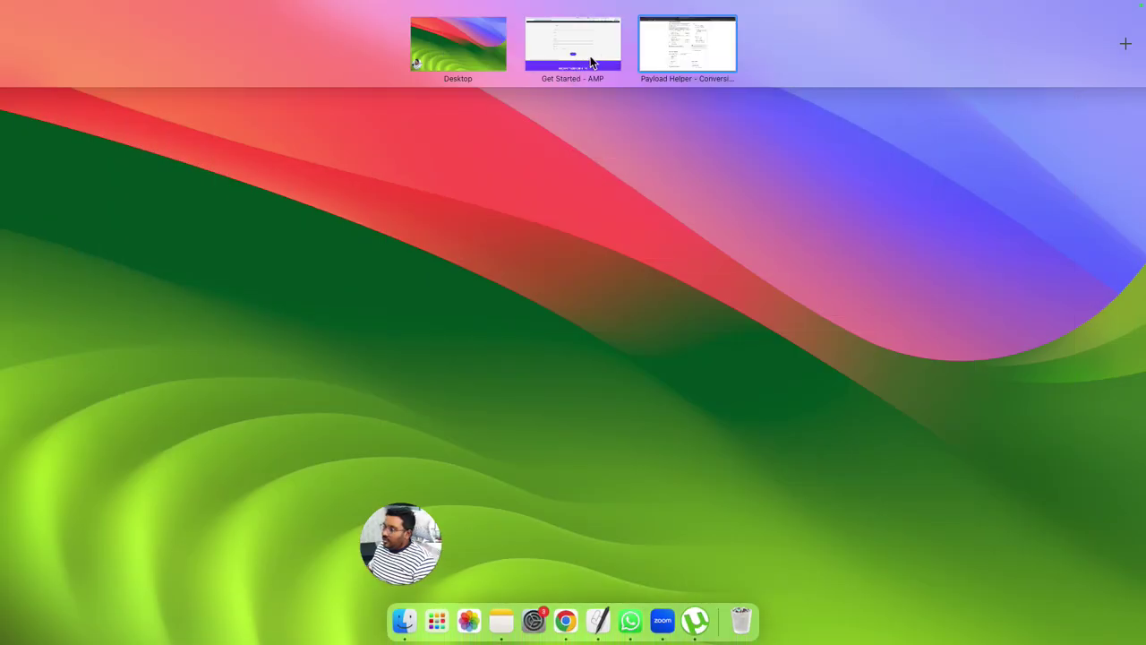
left_click(590, 55)
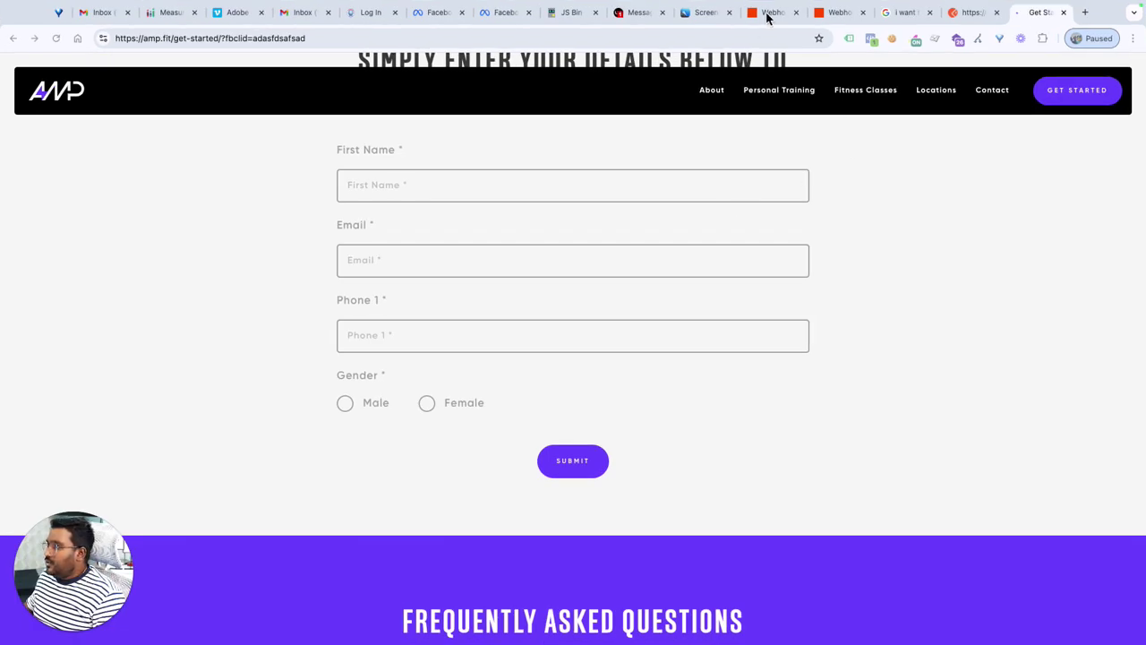
Scroll through the Webhook 3 POST to FB CAPI URL and Data JSON with hashed fbp/fbc fields.
left_click(833, 14)
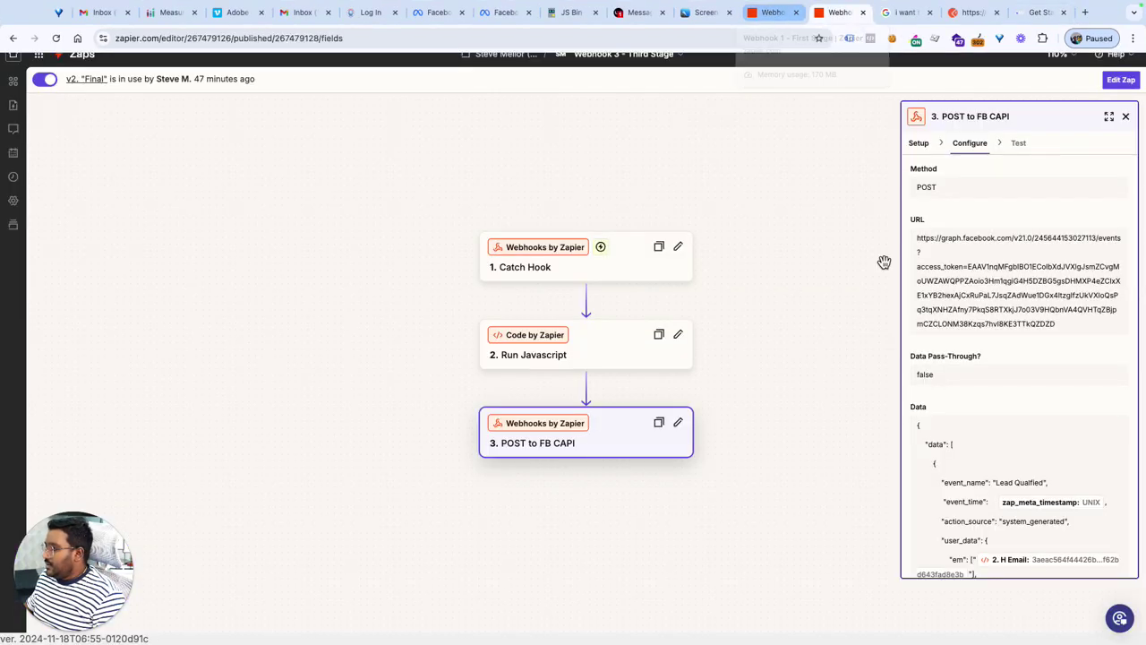
scroll(960, 461, "down", 2)
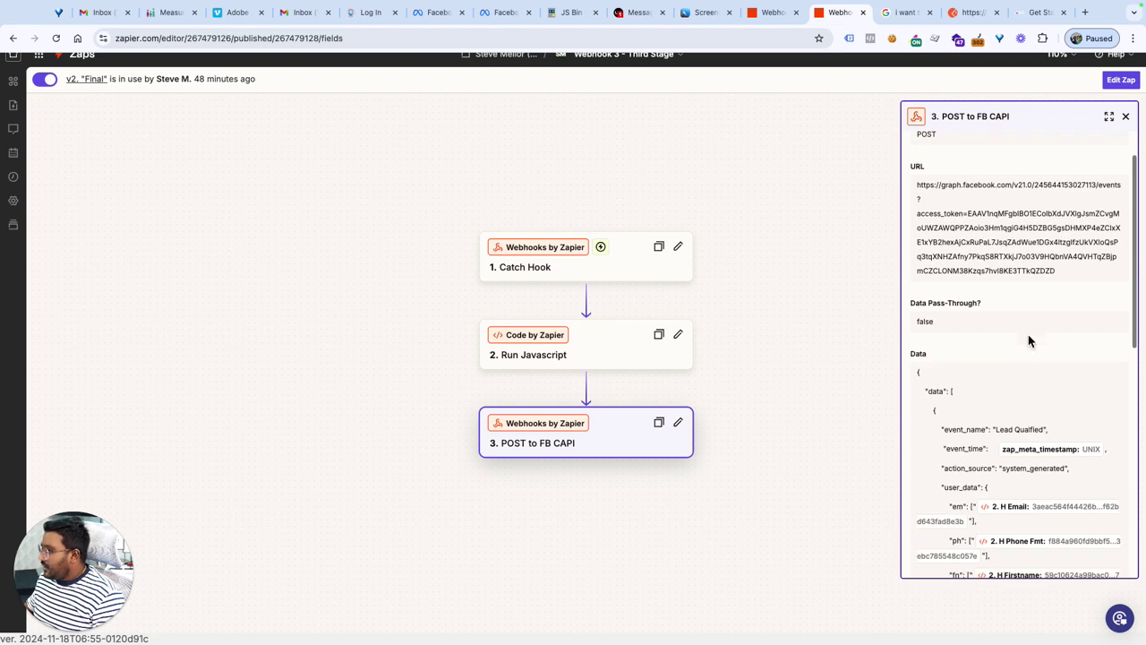
scroll(1028, 275, "up", 2)
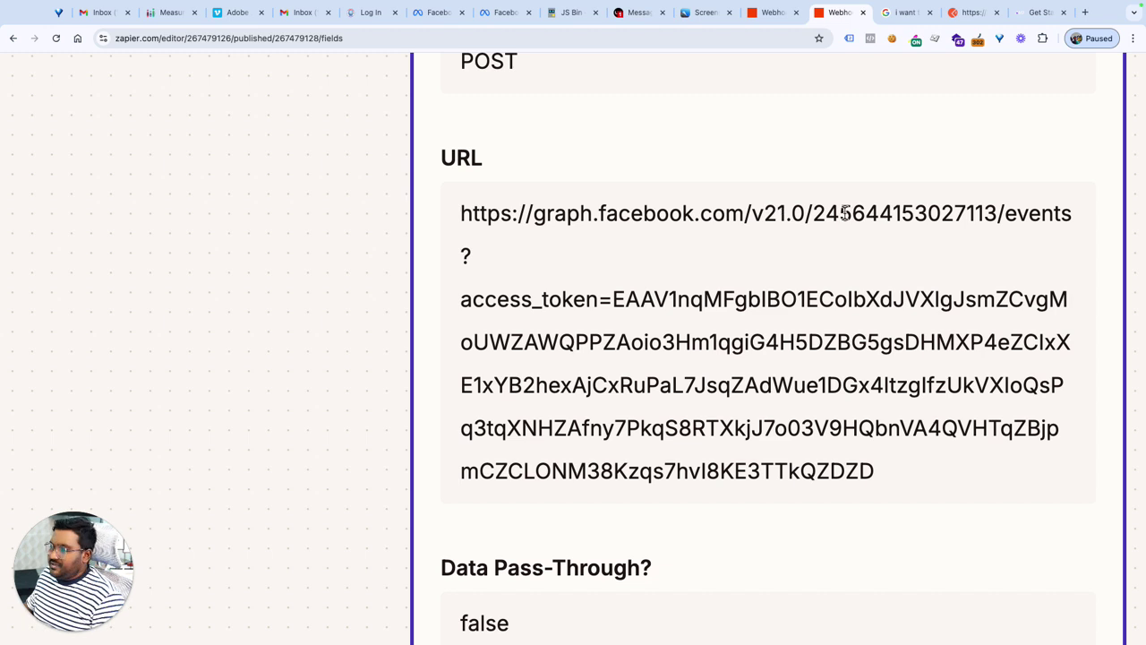
scroll(806, 367, "down", 2)
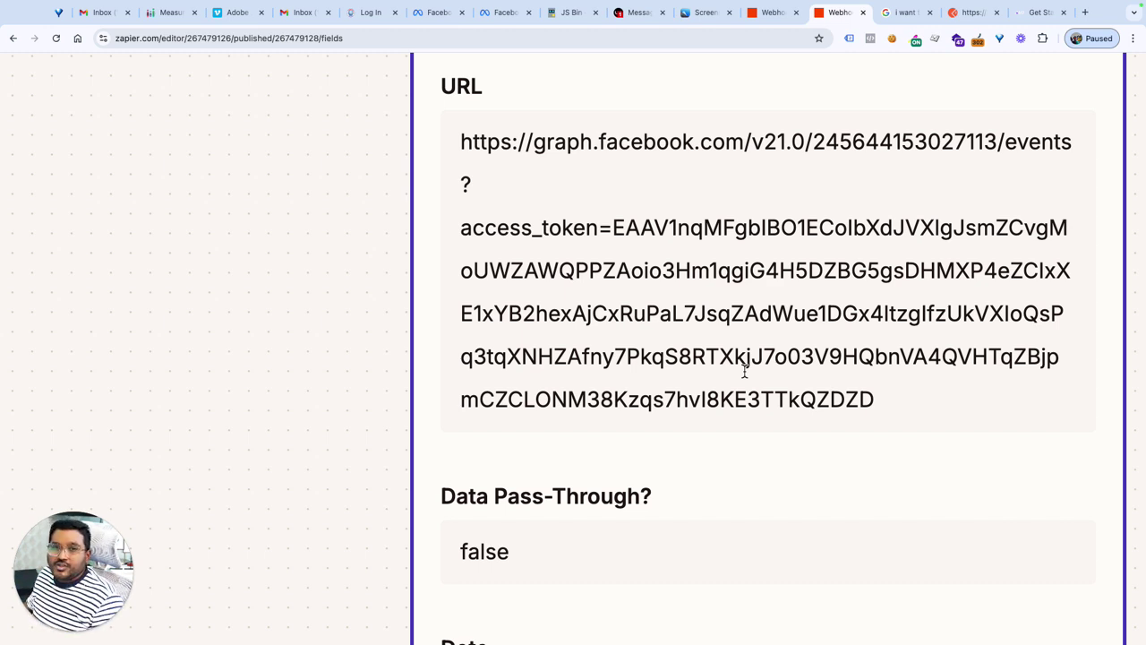
scroll(767, 396, "down", 10)
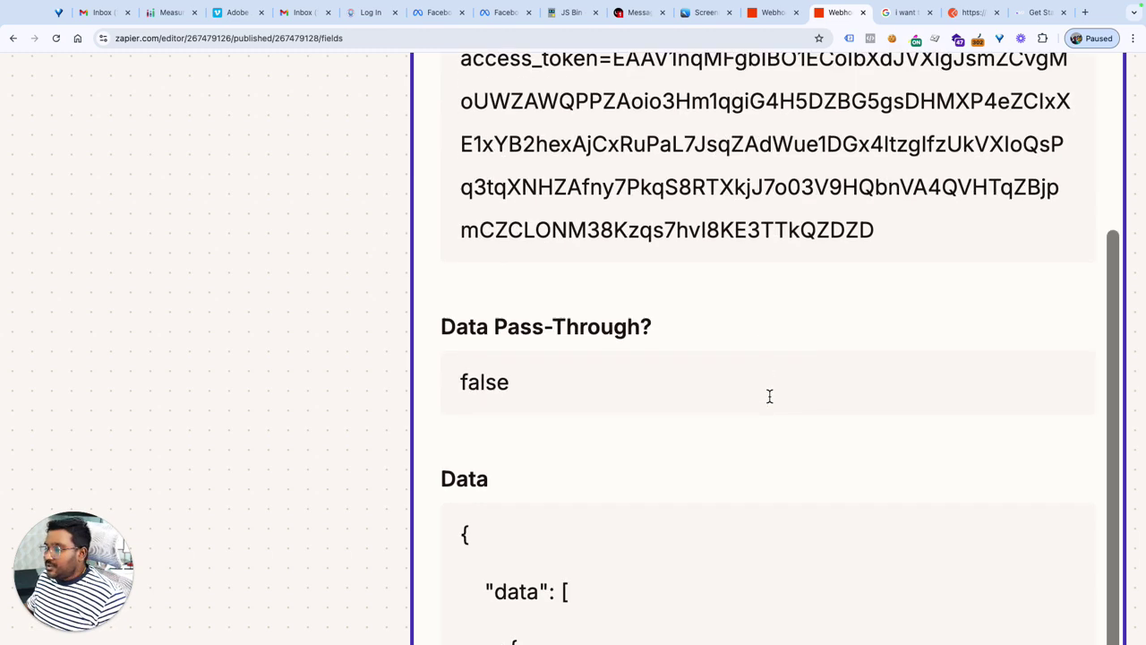
scroll(769, 400, "up", 3)
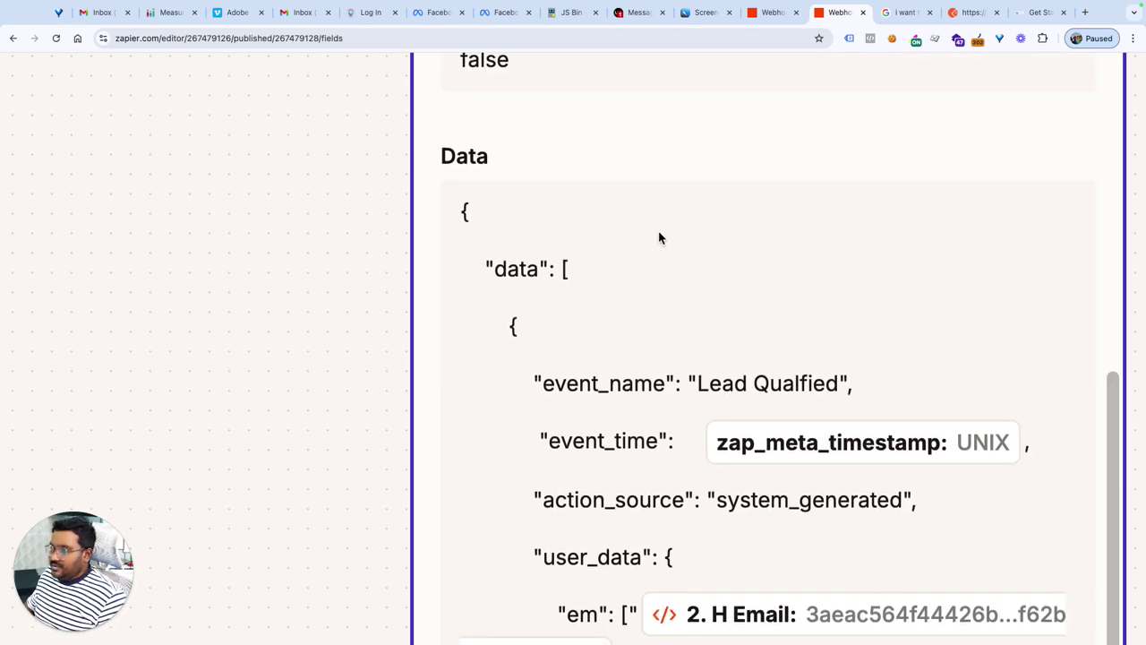
key("ctrl+0")
scroll(1009, 345, "up", 5, "ctrl")
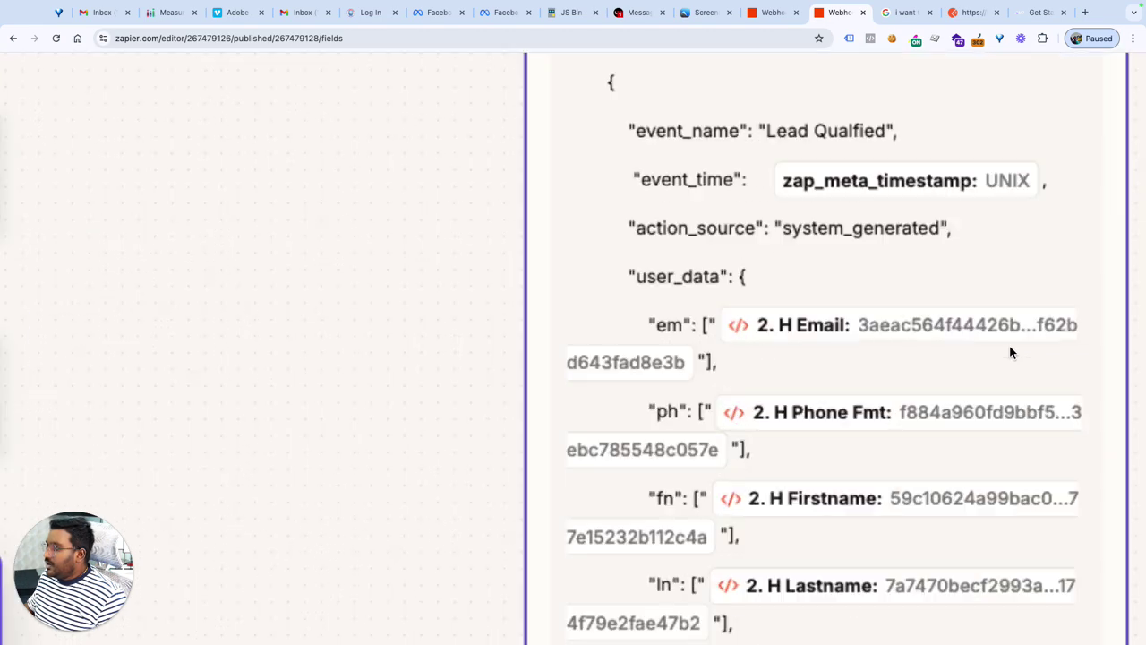
scroll(772, 326, "down", 1)
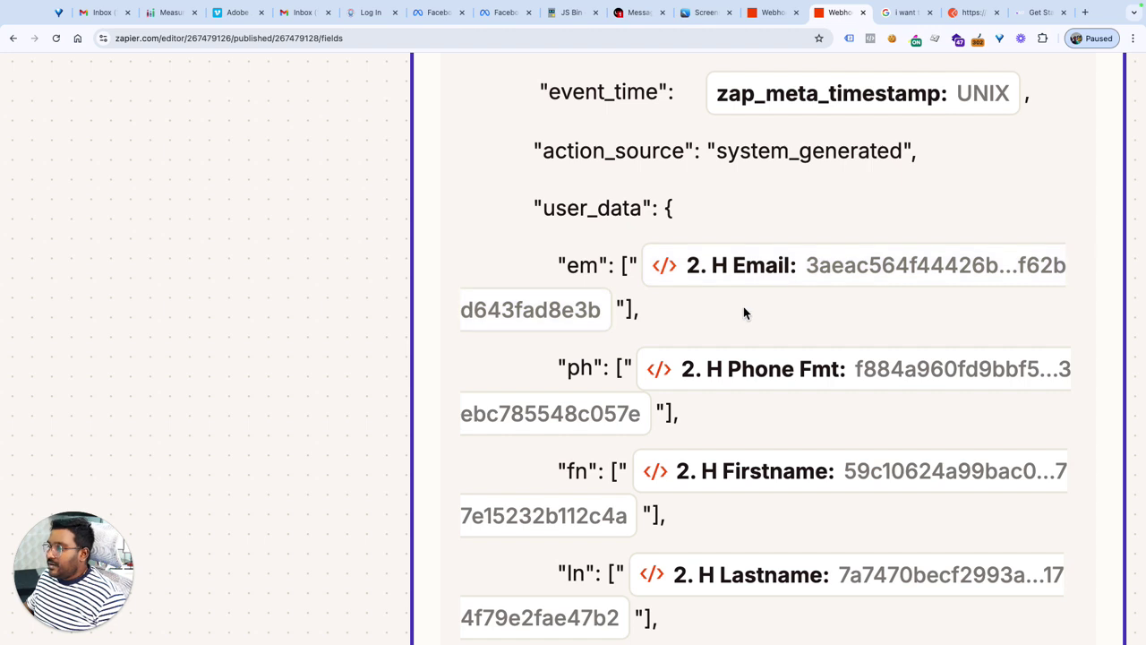
scroll(744, 308, "down", 1)
scroll(727, 207, "down", 8)
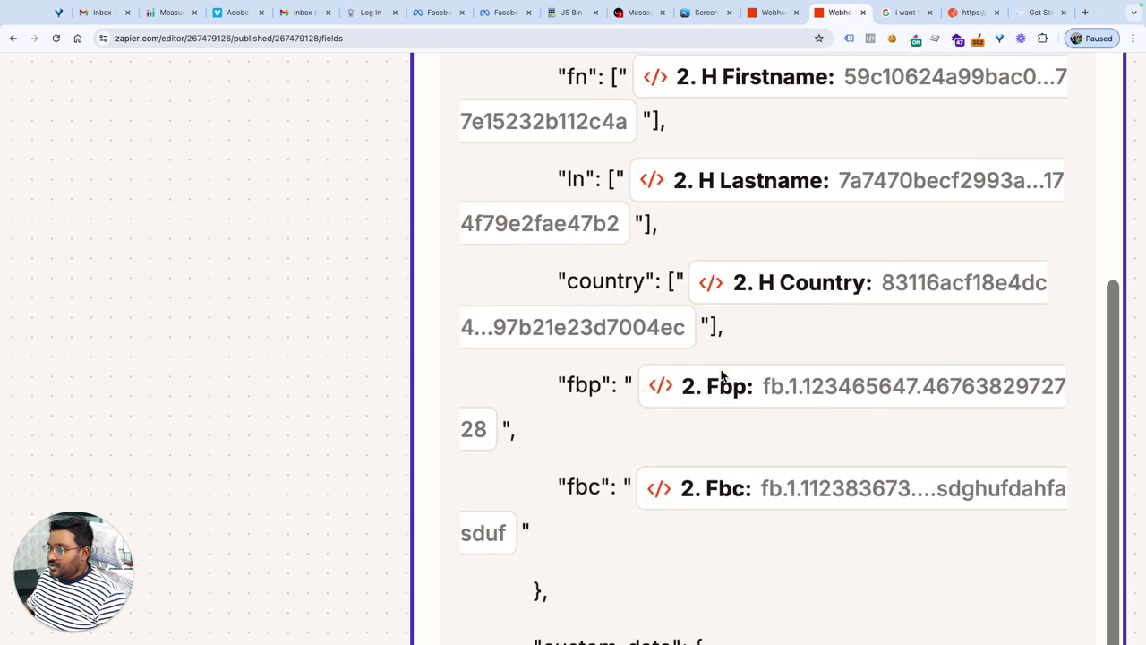
scroll(610, 452, "down", 3)
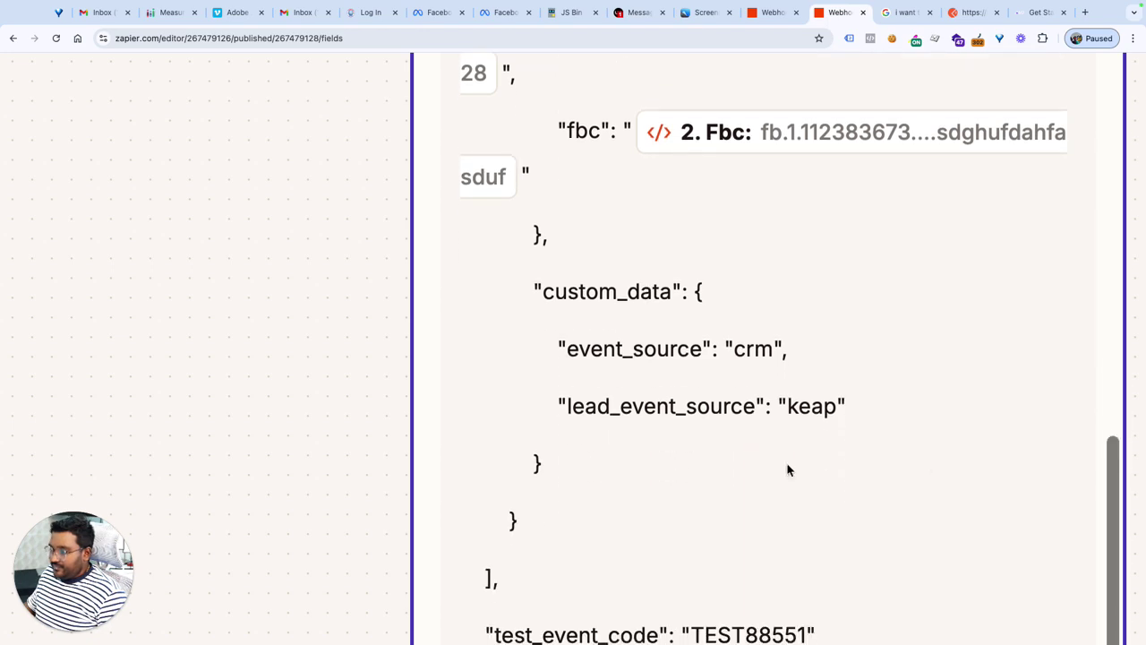
scroll(931, 470, "up", 11)
scroll(931, 468, "up", 4)
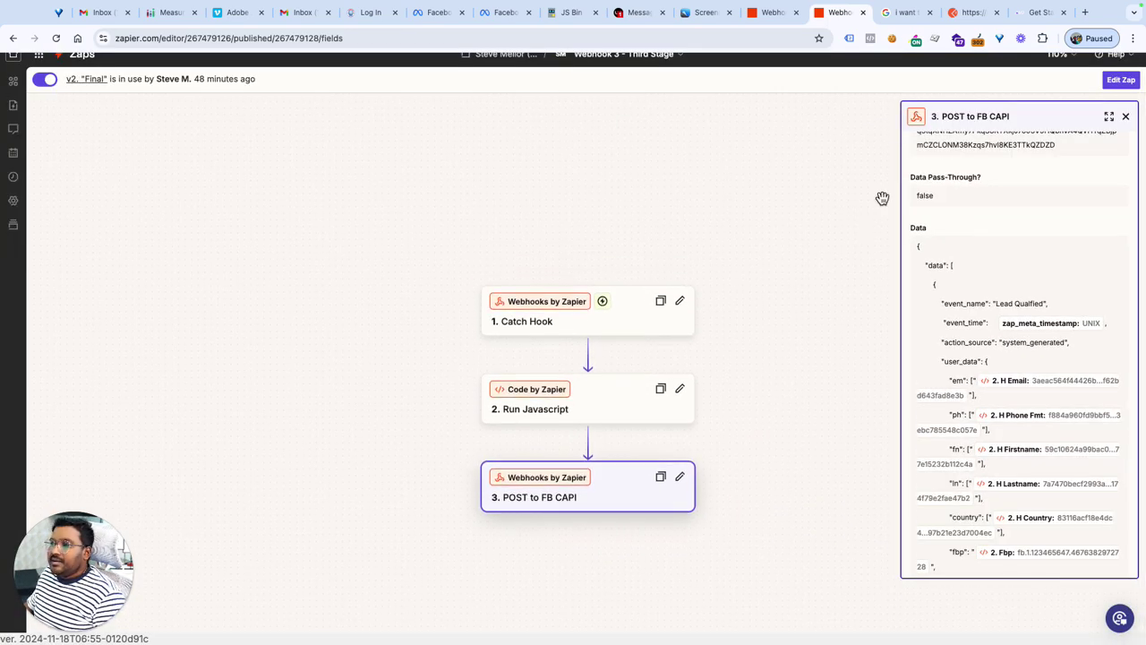
left_click(788, 24)
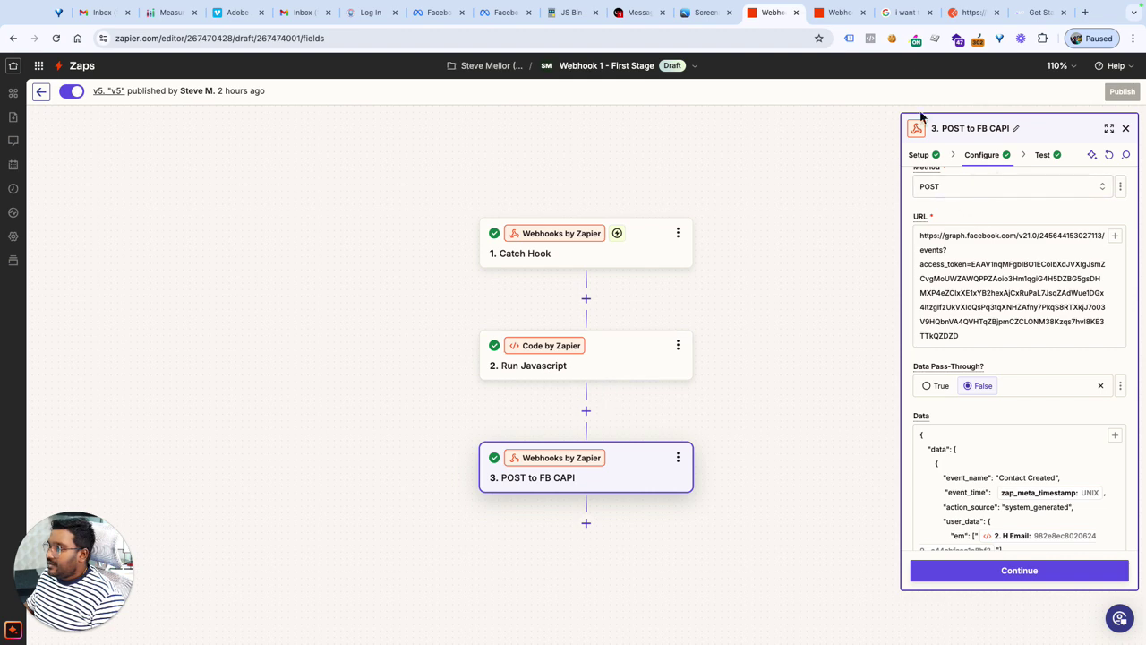
left_click(839, 12)
scroll(988, 451, "down", 5)
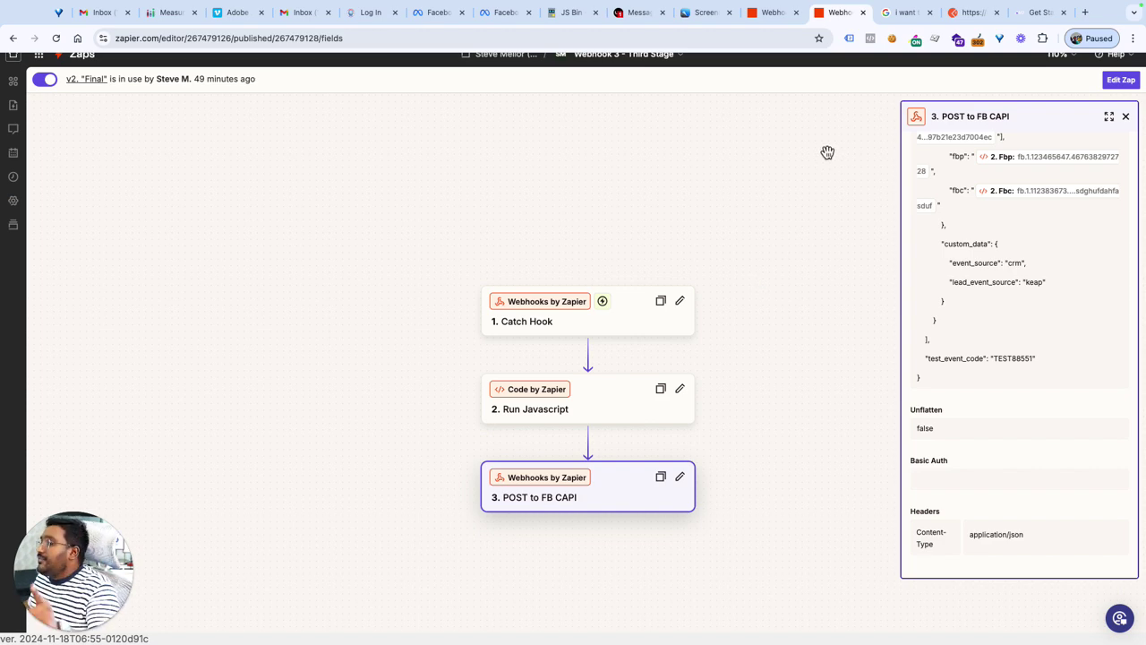
scroll(826, 153, "down", 1)
Switch to the desktop space showing Meta's Conversions API Payload Helper docs.
key("ctrl+Up")
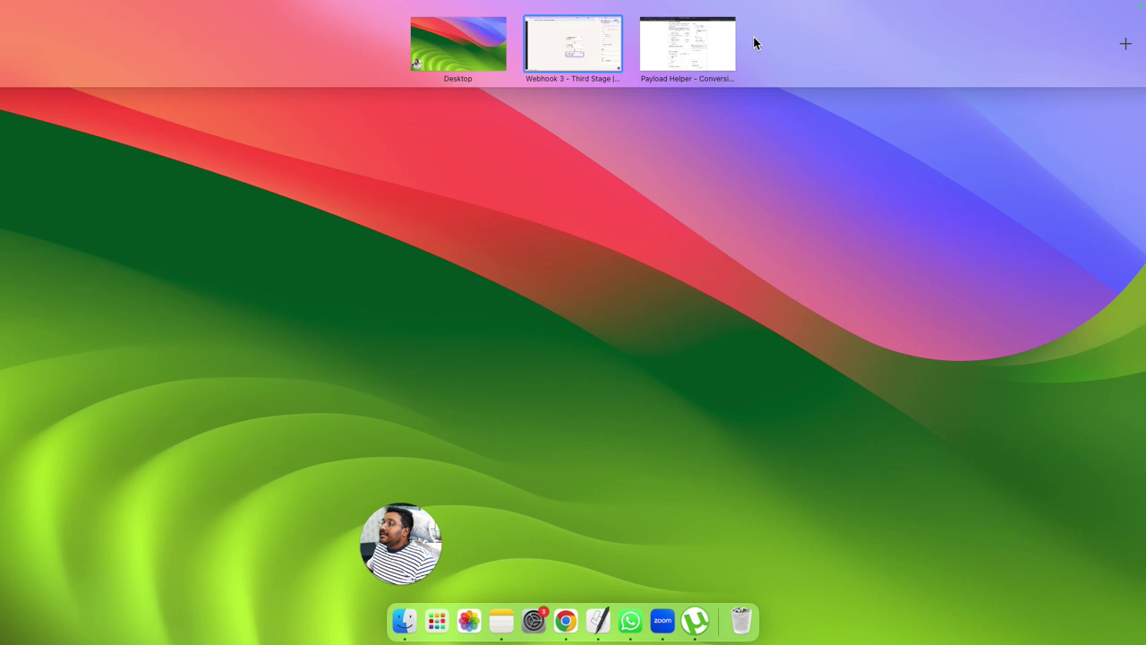
left_click(701, 43)
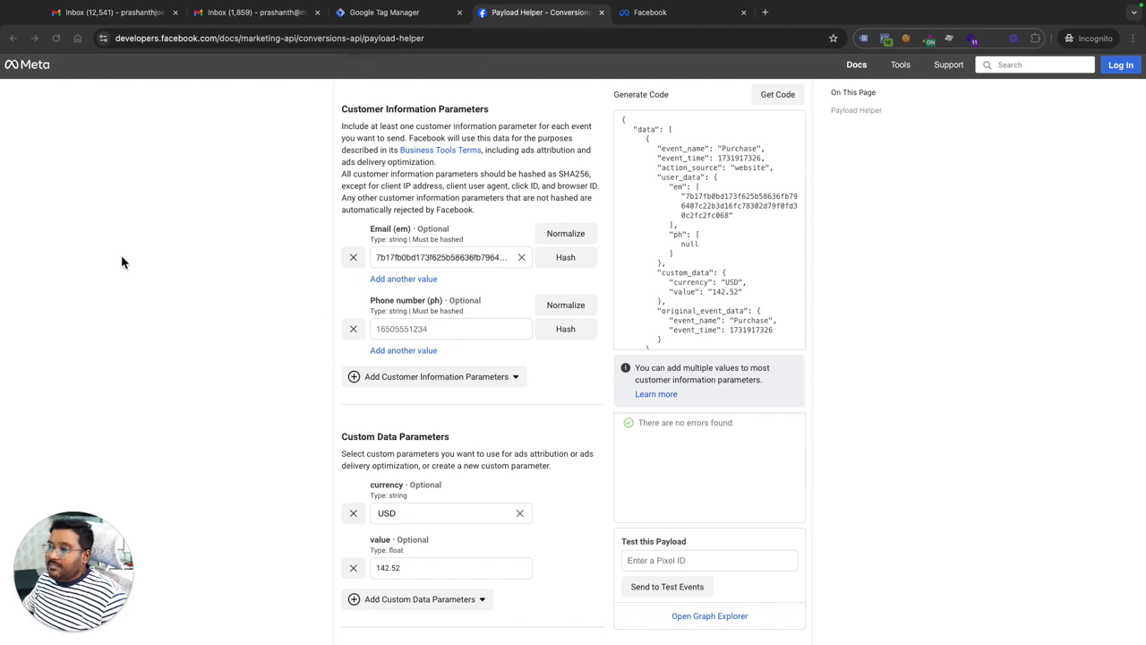
scroll(121, 254, "up", 10)
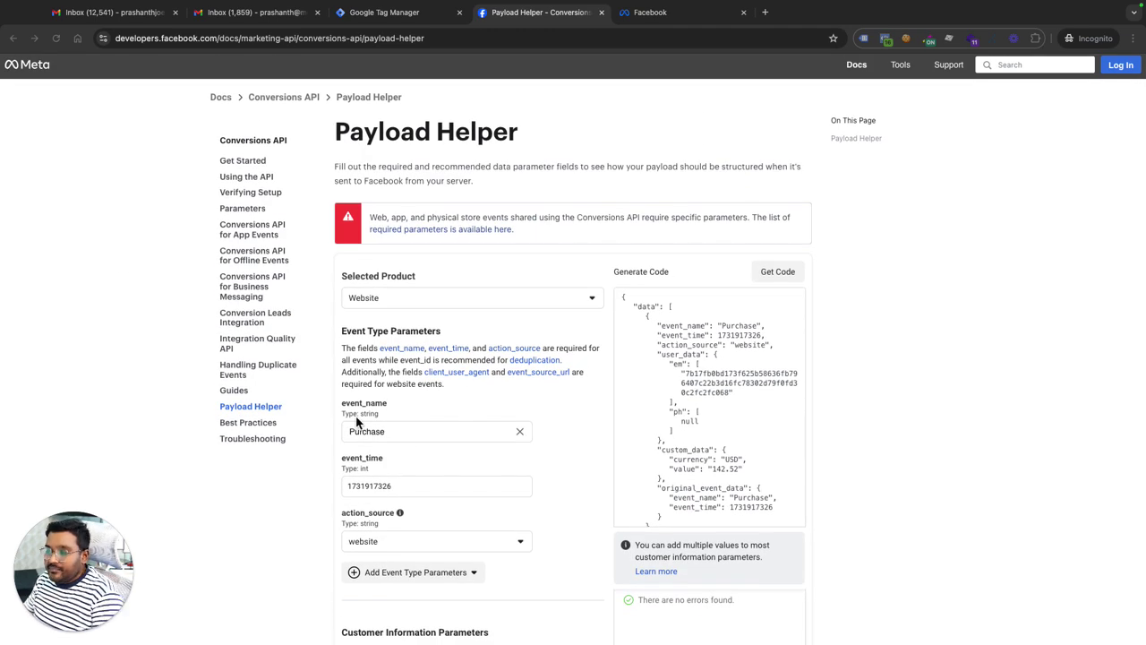
Open the Conversion Leads Integration guide from the sidebar, skim through it, then show the desktop overview.
left_click(240, 319)
scroll(814, 394, "down", 5)
scroll(827, 427, "down", 7)
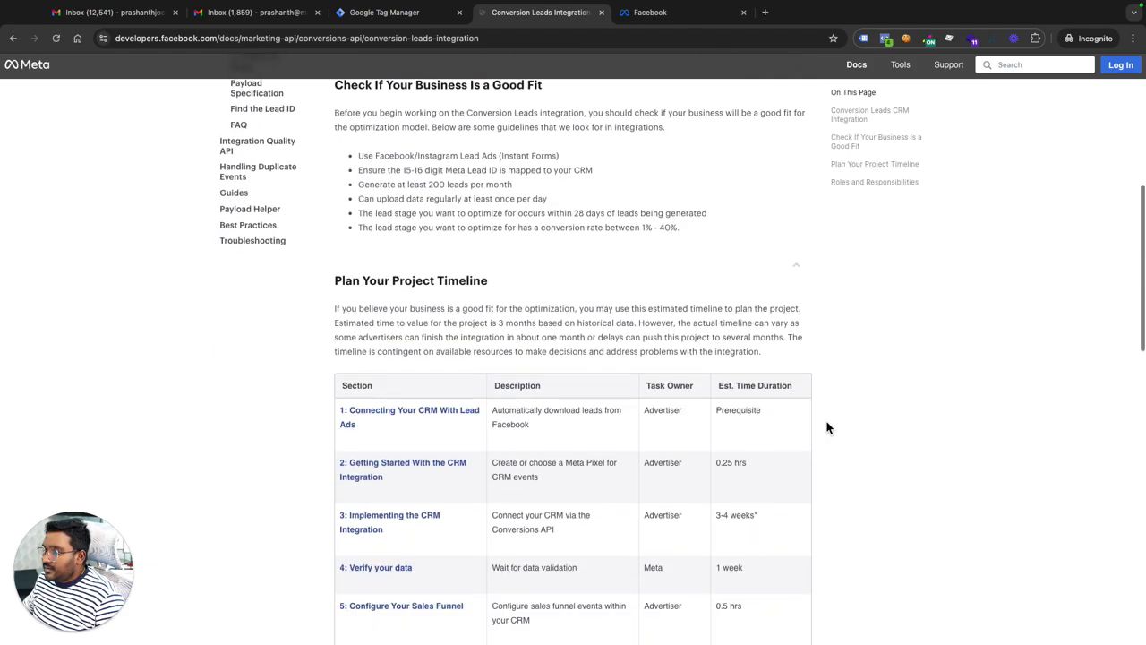
scroll(518, 401, "down", 5)
scroll(518, 401, "down", 5)
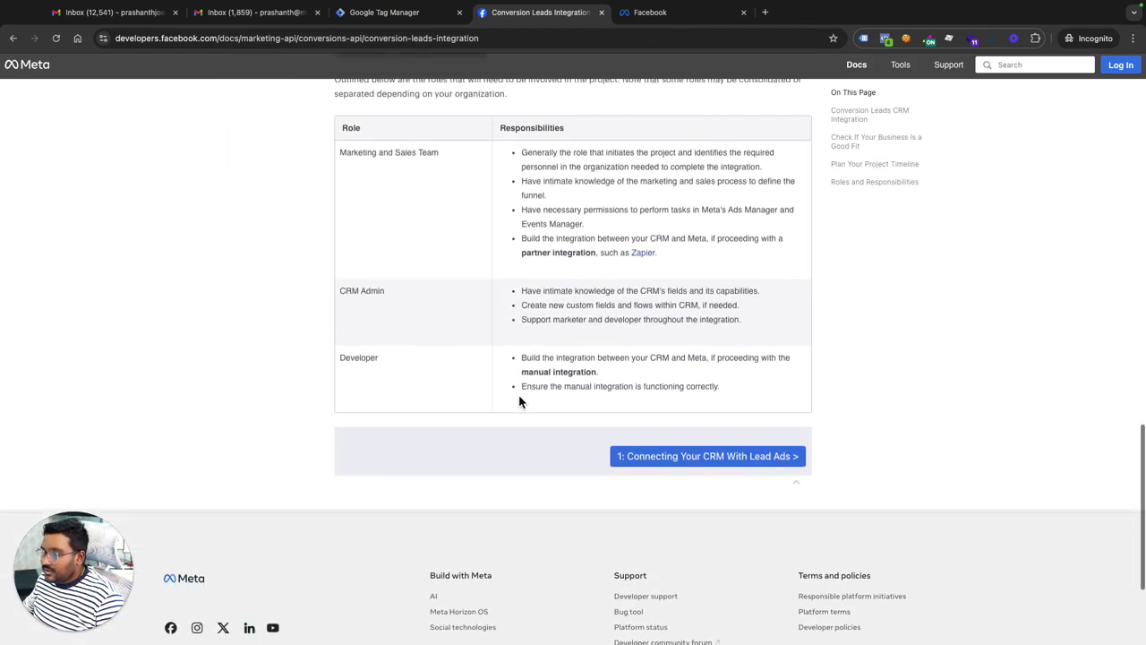
key("Home")
scroll(524, 403, "down", 15)
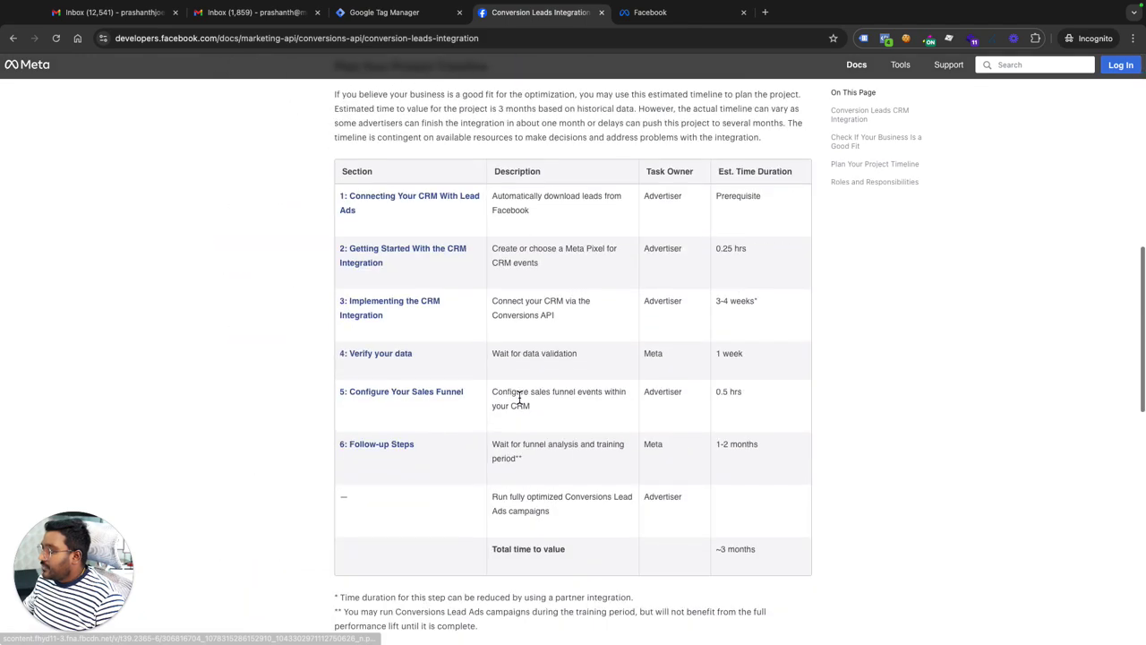
scroll(518, 401, "up", 10)
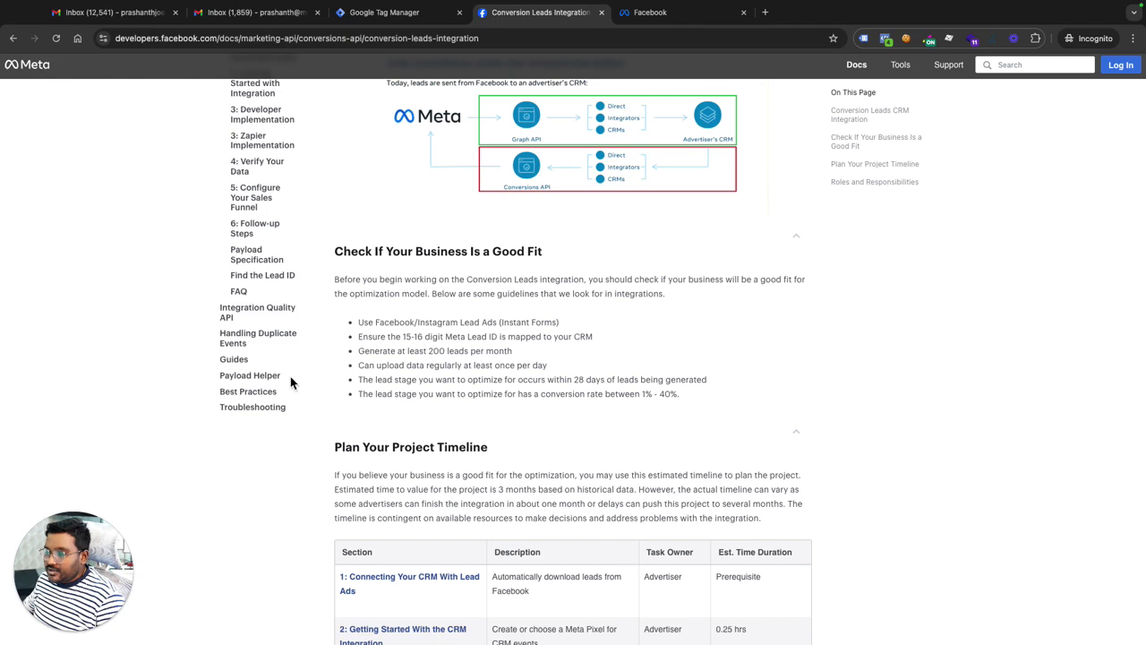
key("ctrl+Up")
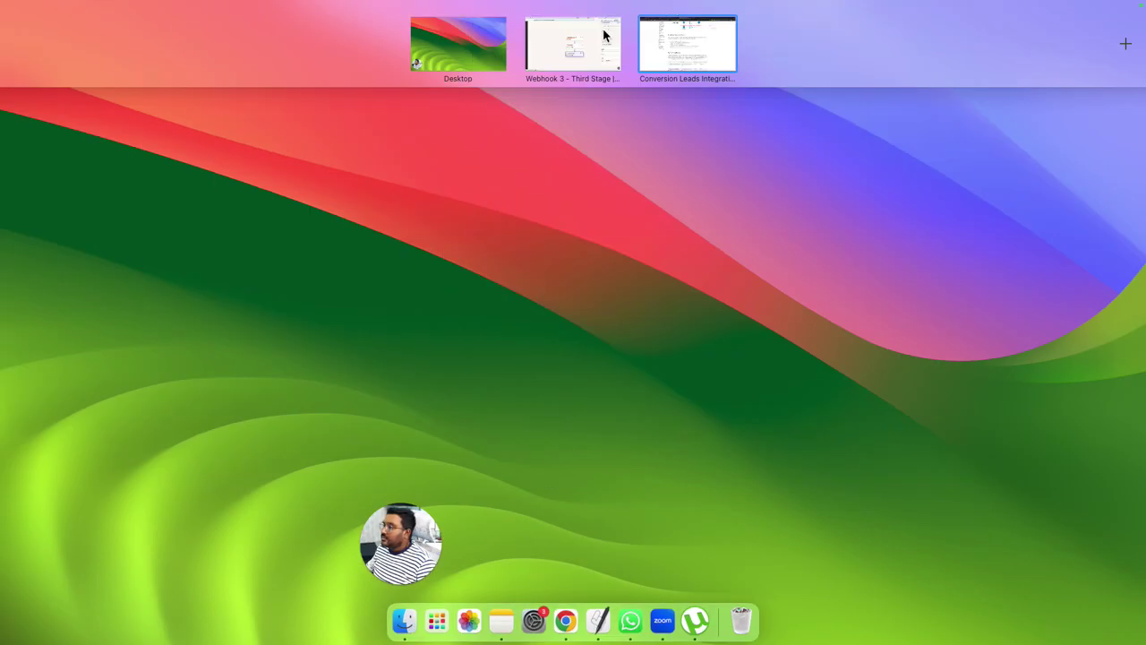
left_click(604, 36)
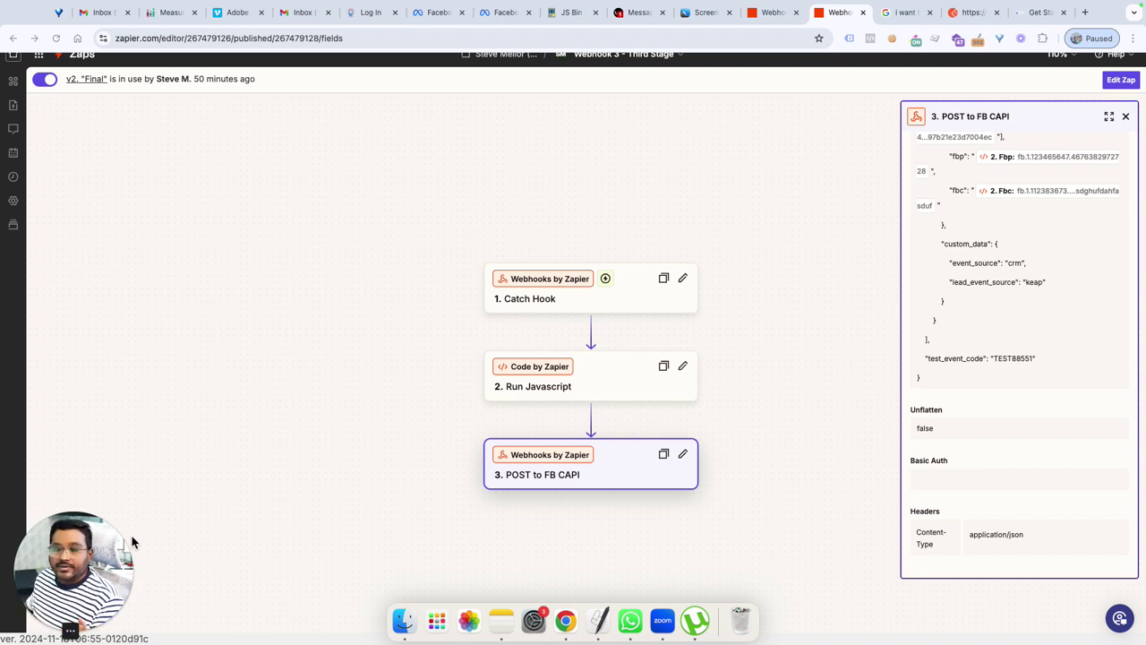
left_click(92, 632)
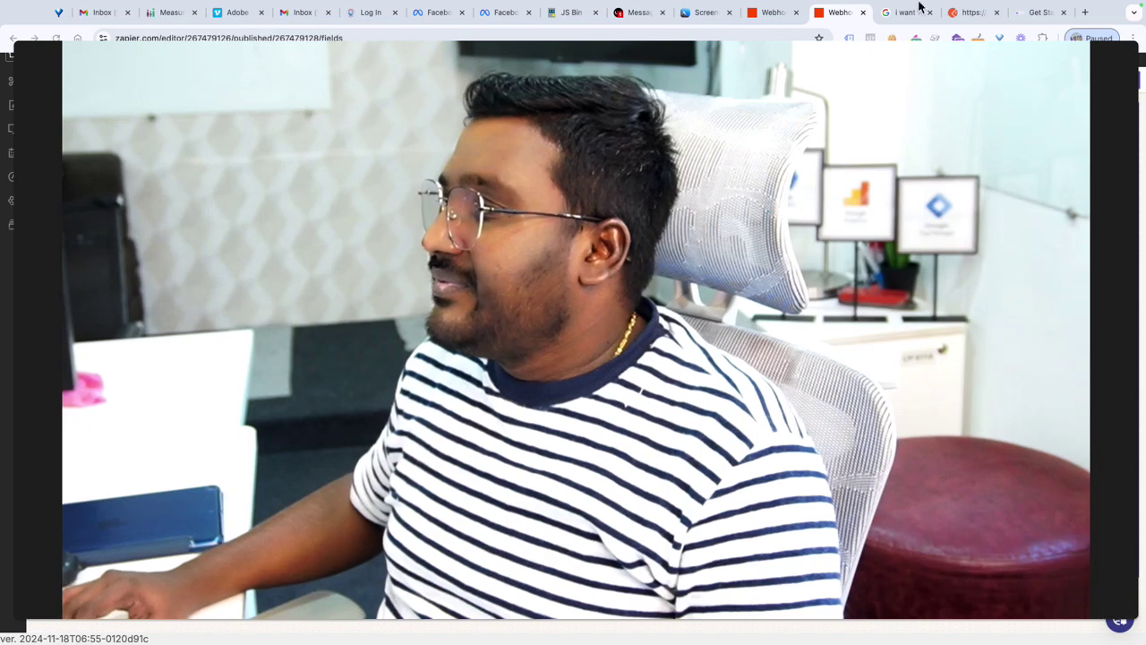
mouse_move(574, 620)
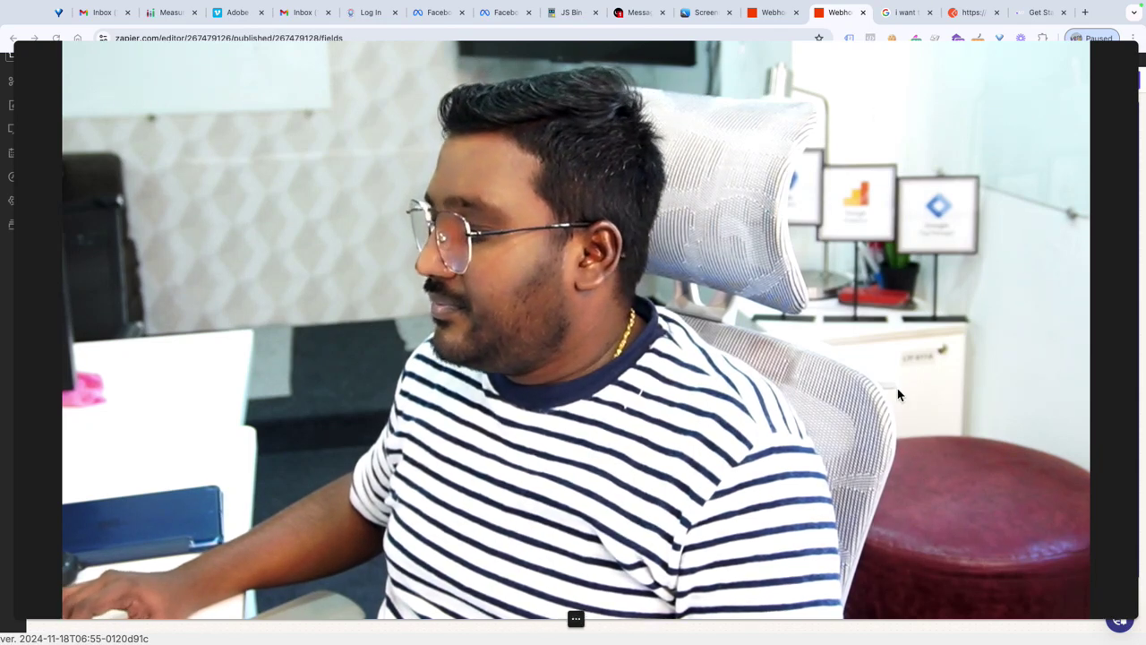
key("ctrl+Up")
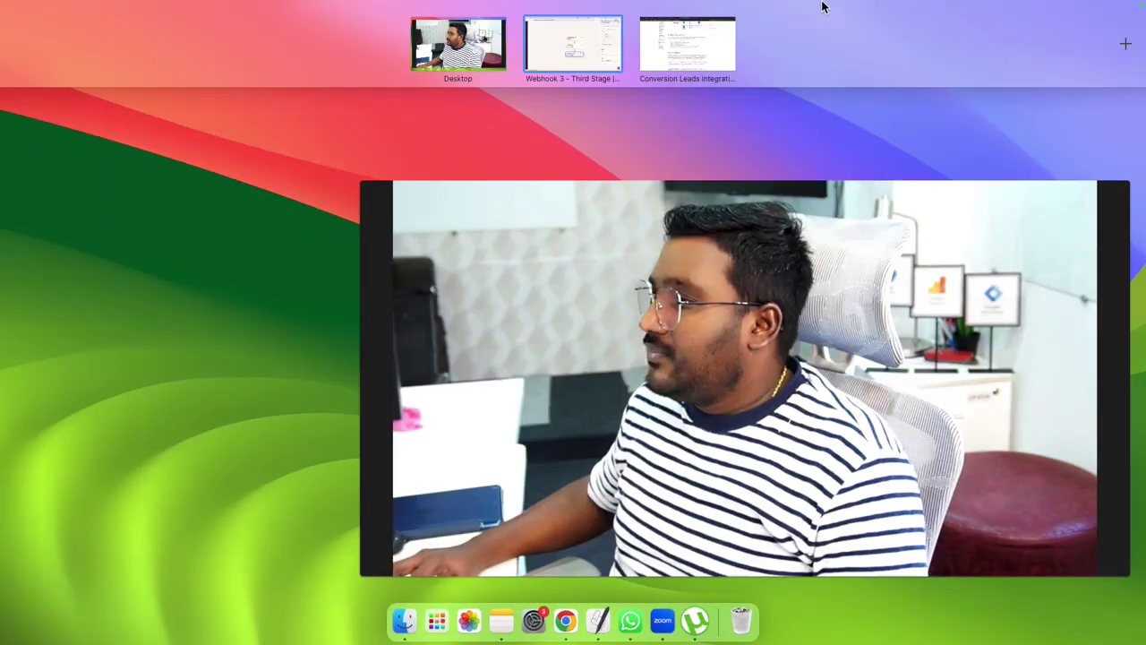